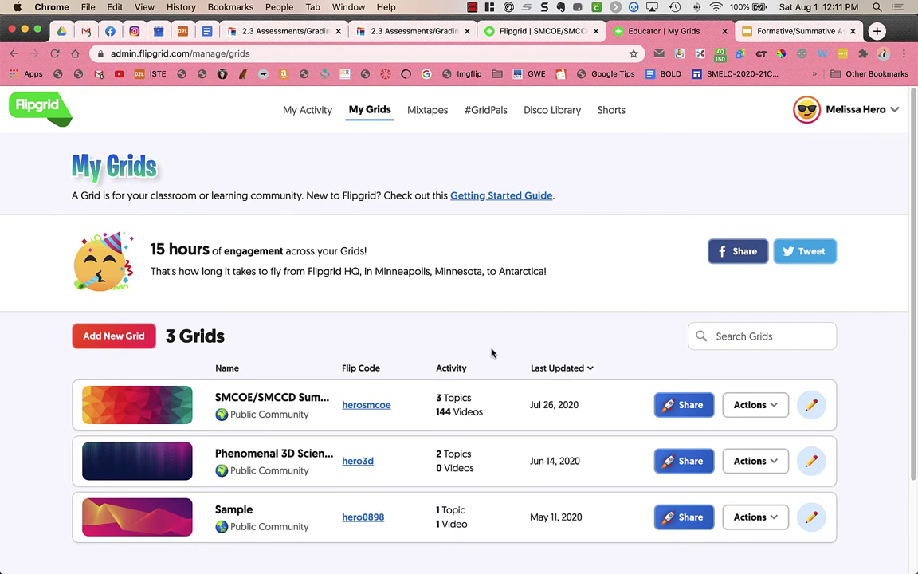
Create a new Canvas integration named SMUHSD in the Flipgrid account.
left_click(892, 113)
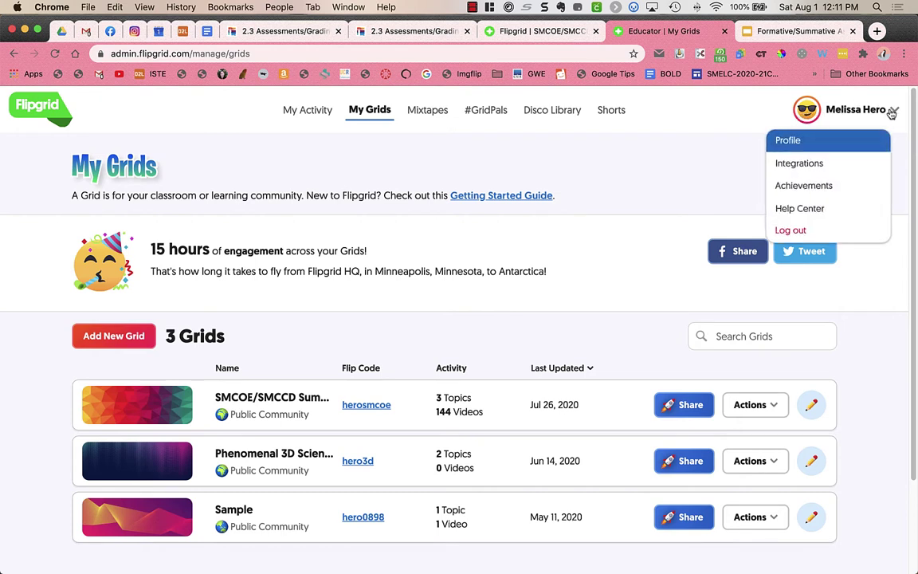
left_click(840, 163)
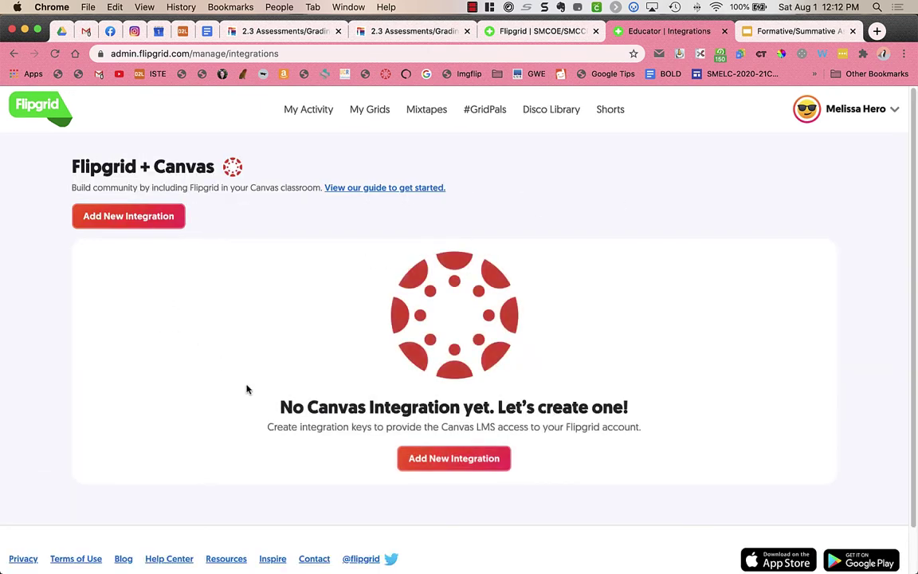
left_click(452, 460)
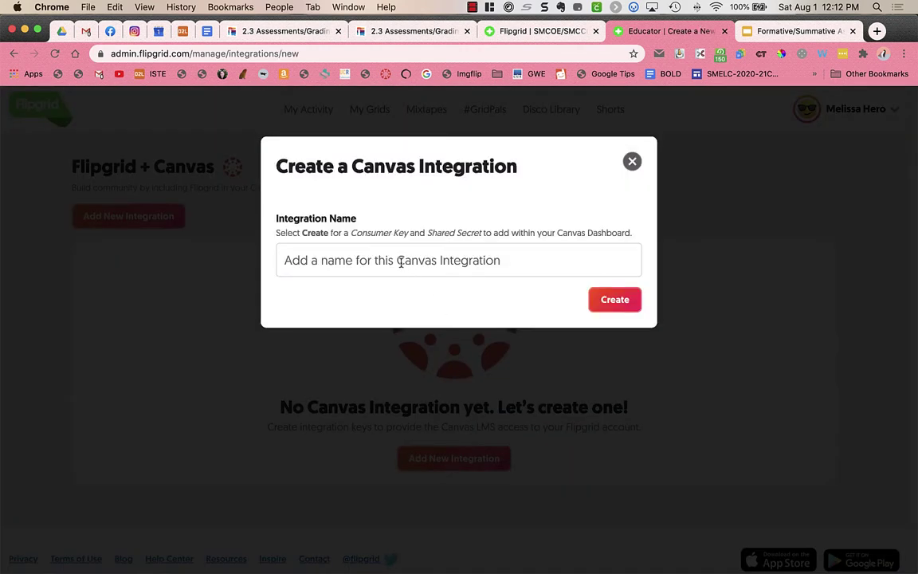
left_click(401, 263)
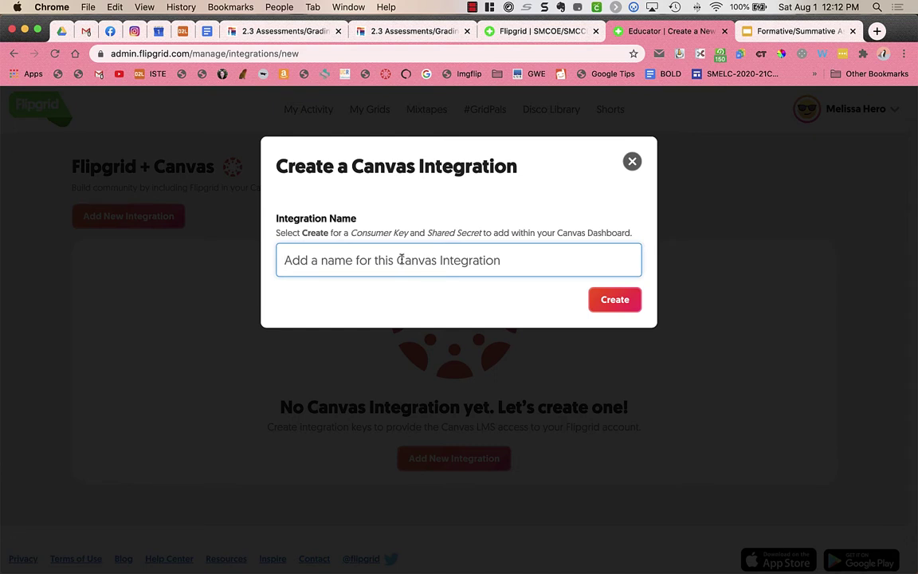
type("SM")
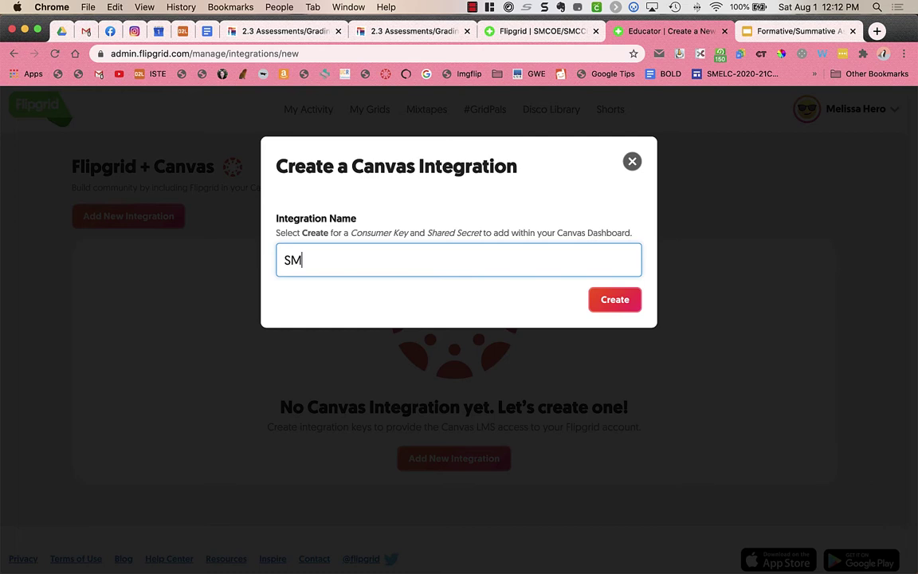
type("UHSD")
left_click(603, 304)
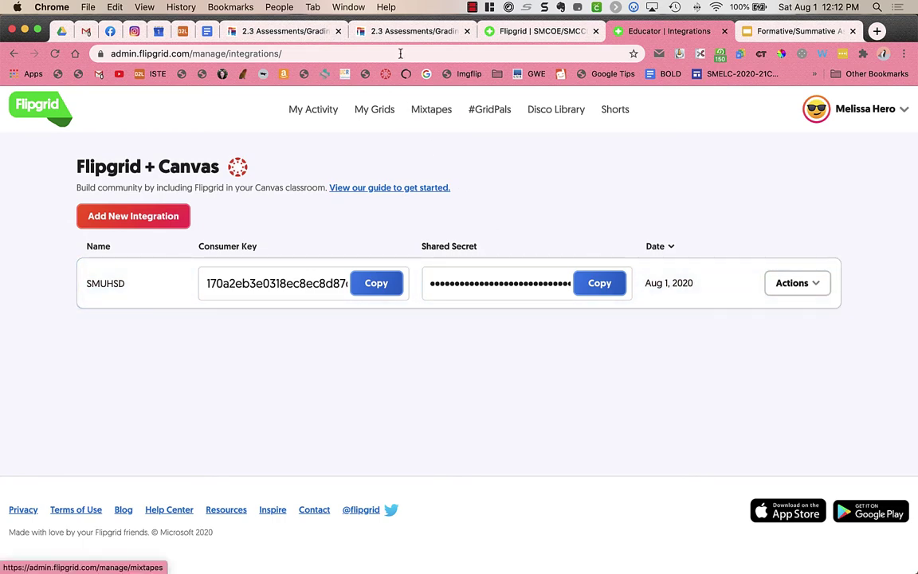
Switch to the Canvas course SMUHSD-DL-SU2020 and show the external apps in its settings.
left_click(384, 32)
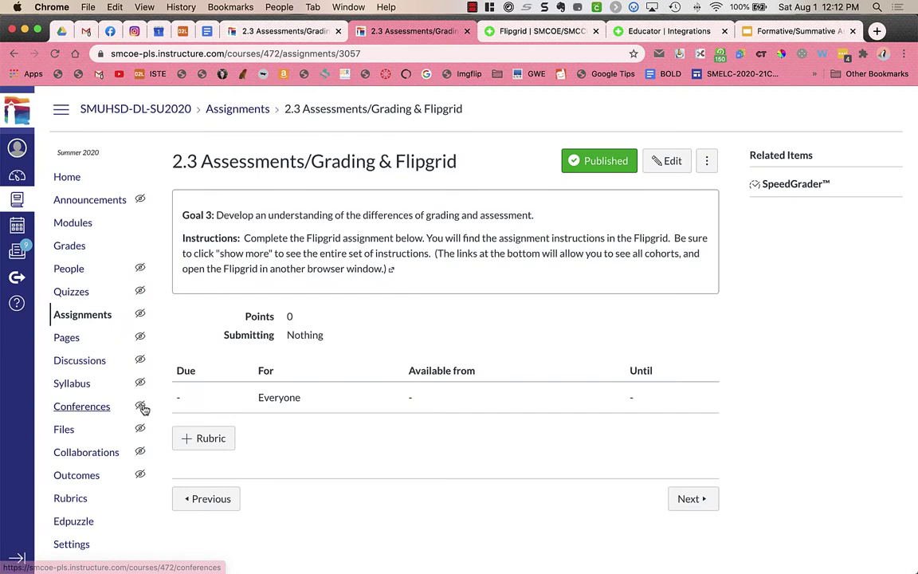
scroll(84, 510, "down", 1)
left_click(79, 546)
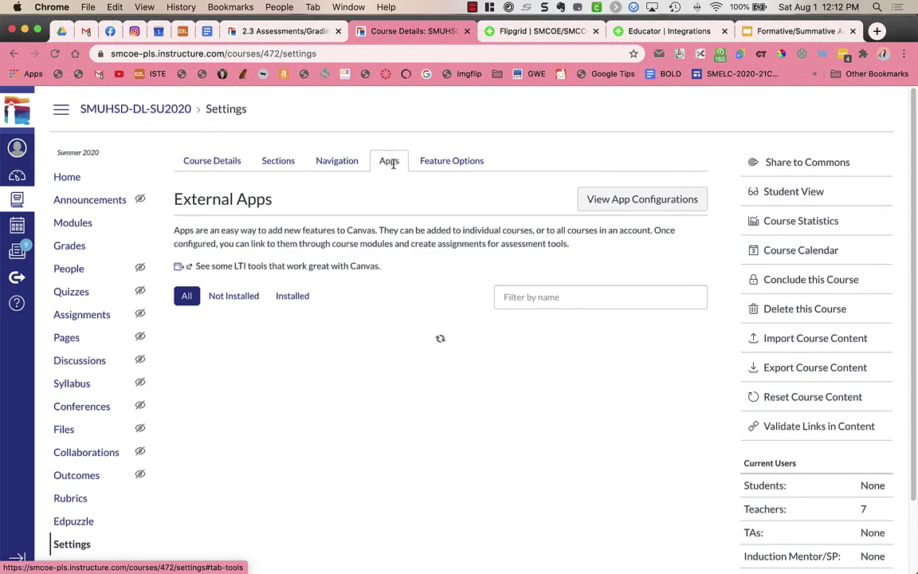
Filter the external apps by "flip" and open the Flipgrid app's details.
left_click(558, 296)
type("flpgrid")
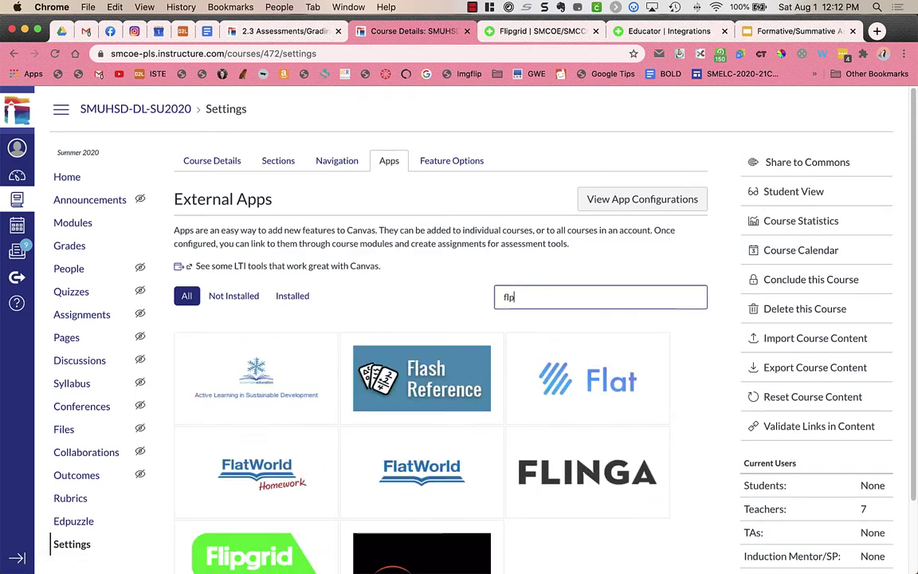
key("BackSpace")
key("BackSpace")
key("BackSpace")
key("BackSpace")
key("BackSpace")
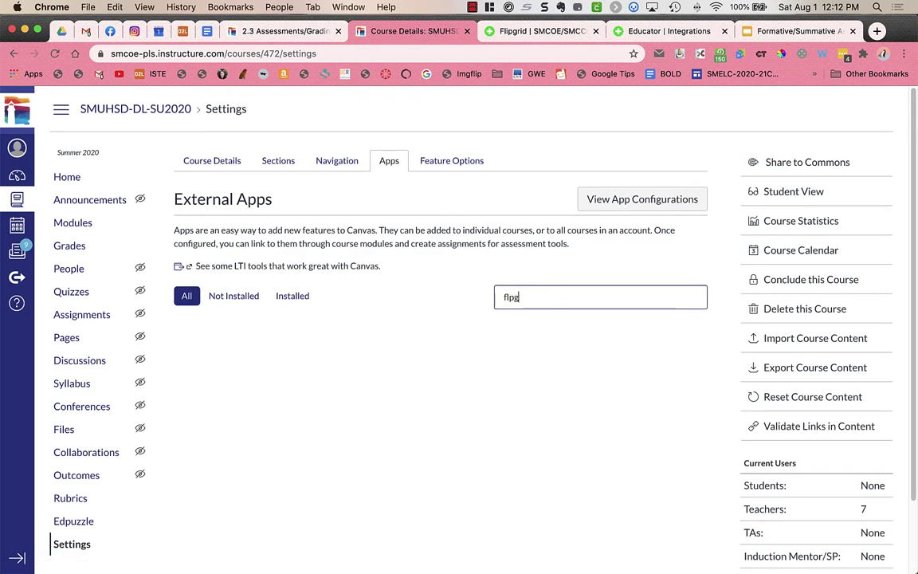
type("ip")
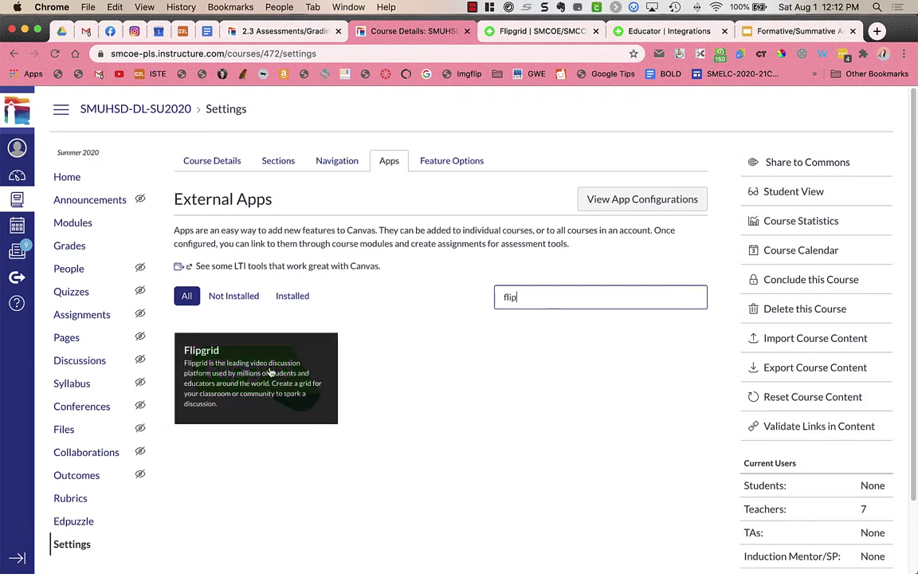
left_click(245, 335)
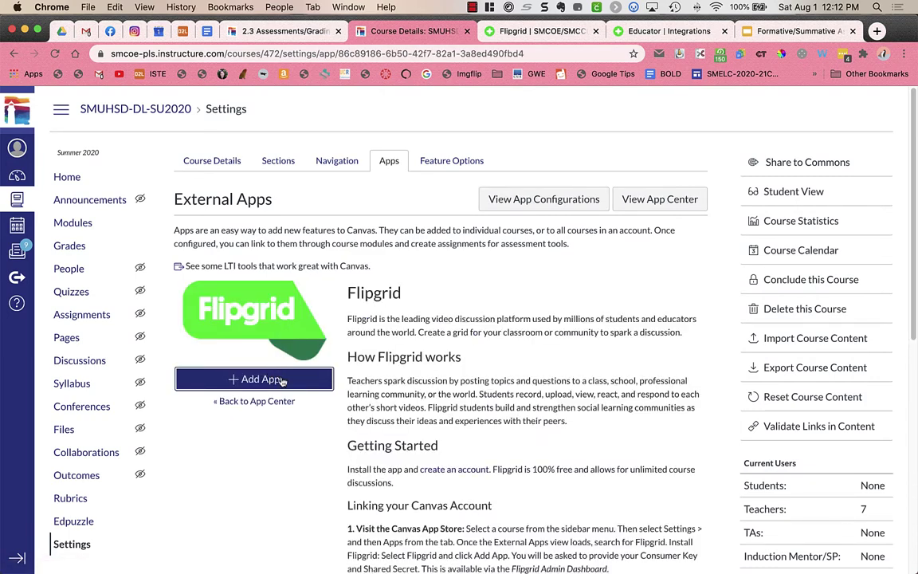
Start adding the Flipgrid app and paste the consumer key copied from the SMUHSD integration in Flipgrid.
left_click(275, 380)
left_click(410, 326)
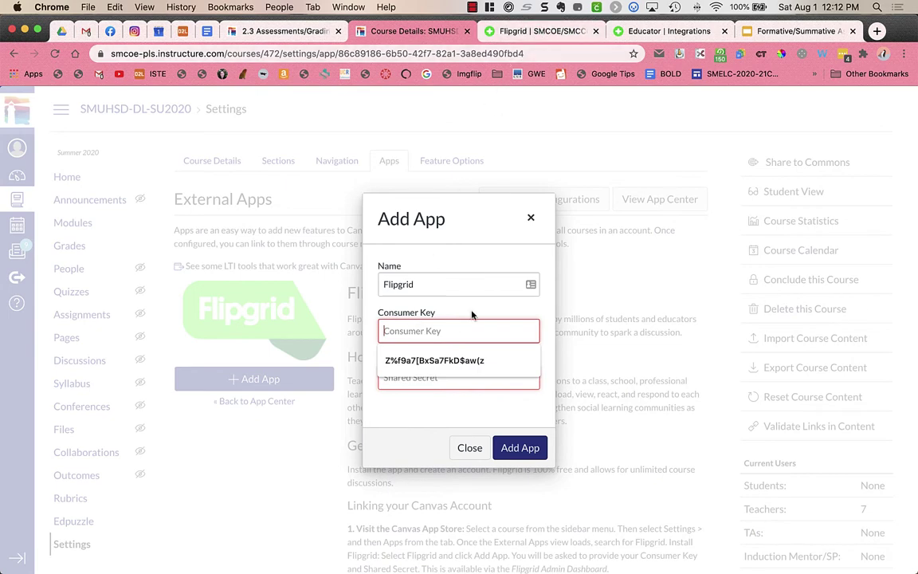
left_click(466, 331)
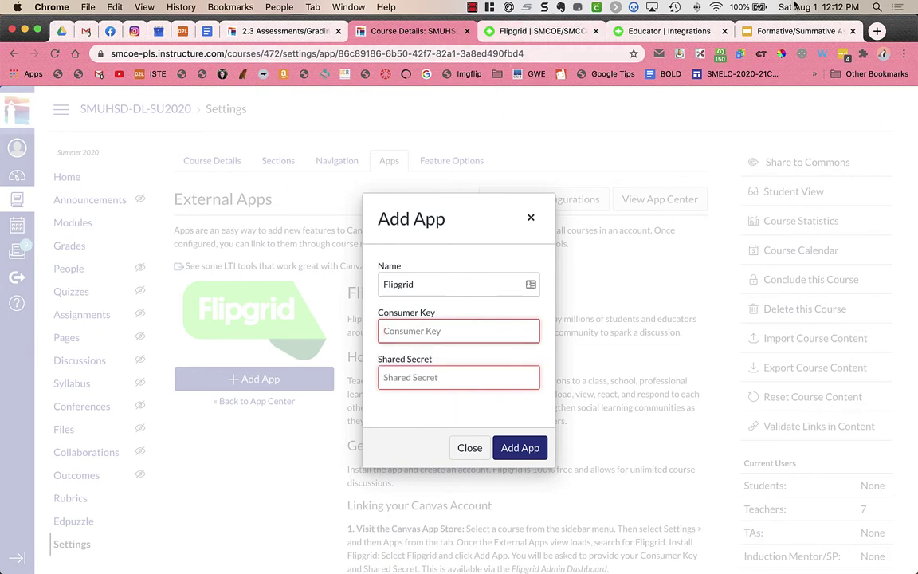
left_click(570, 31)
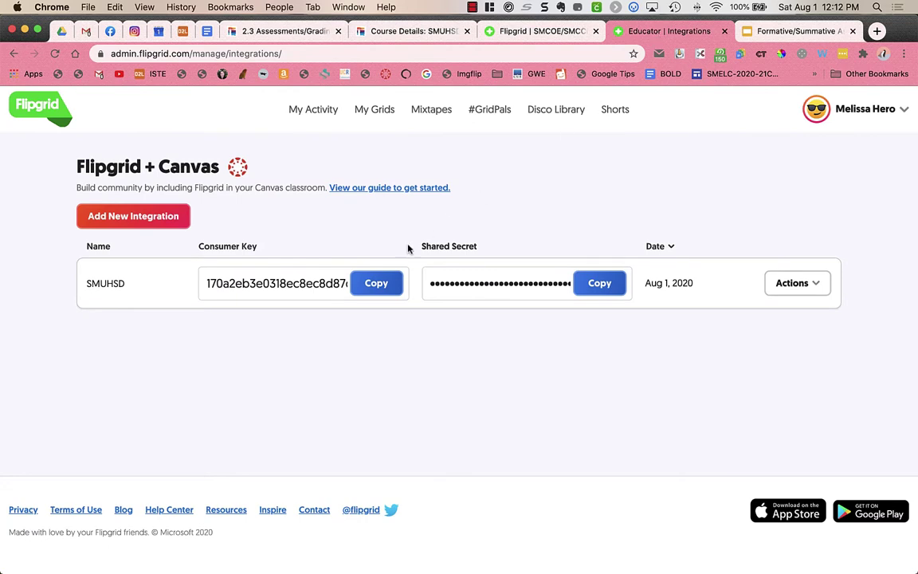
left_click(377, 283)
left_click(402, 32)
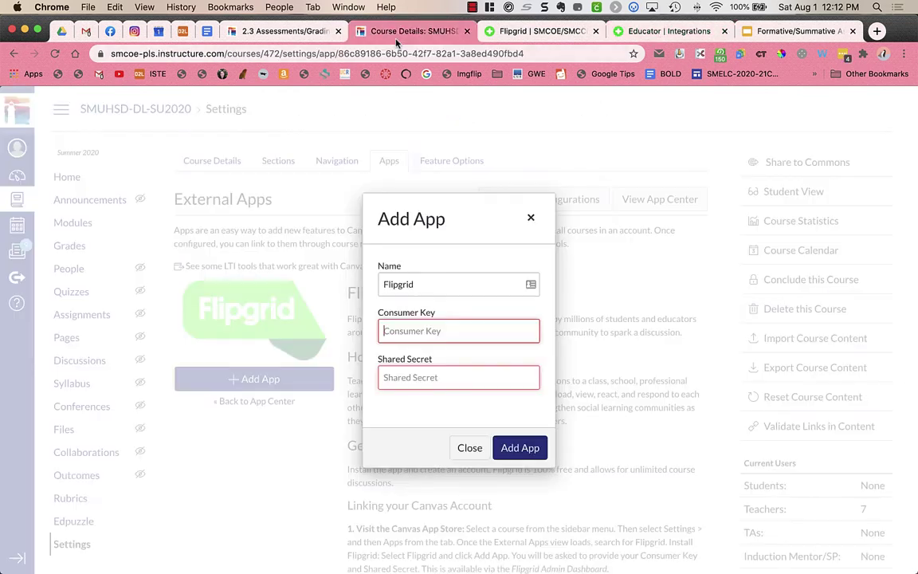
right_click(417, 334)
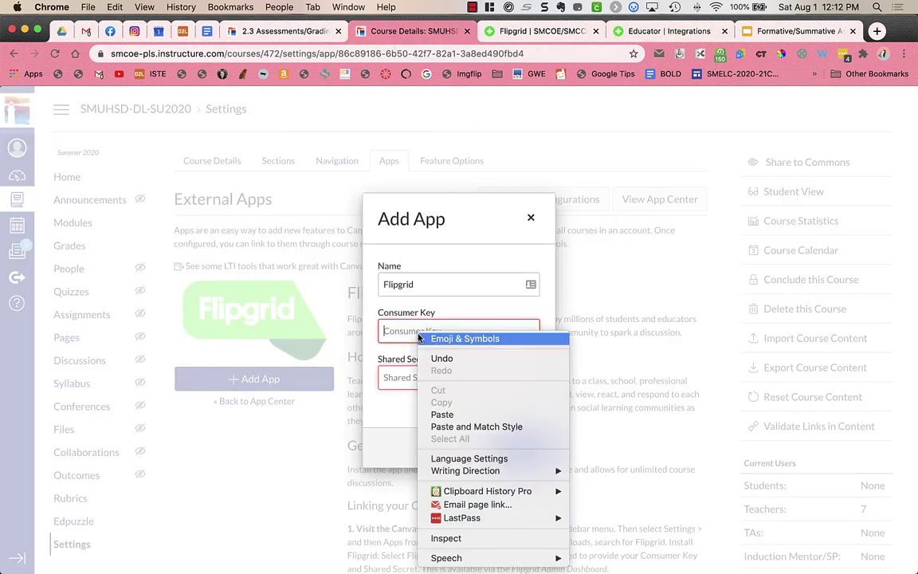
left_click(441, 415)
Copy the integration's shared secret from Flipgrid, paste it into the Canvas app form, and add the app.
left_click(638, 31)
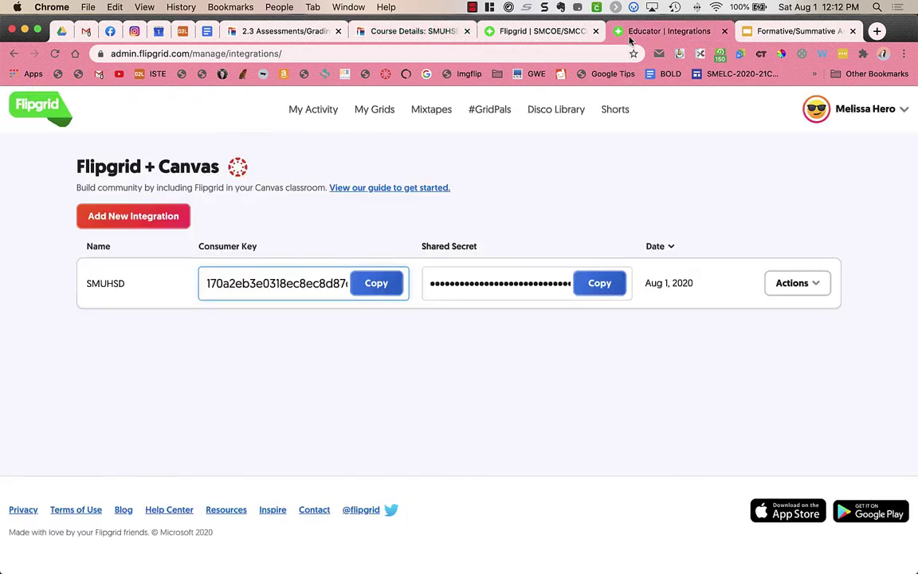
left_click(592, 287)
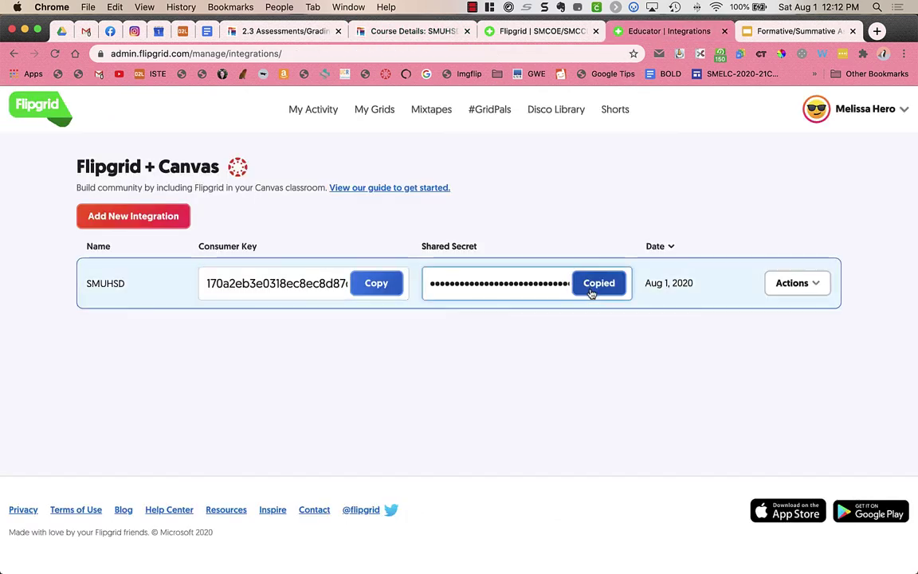
left_click(409, 31)
left_click(423, 376)
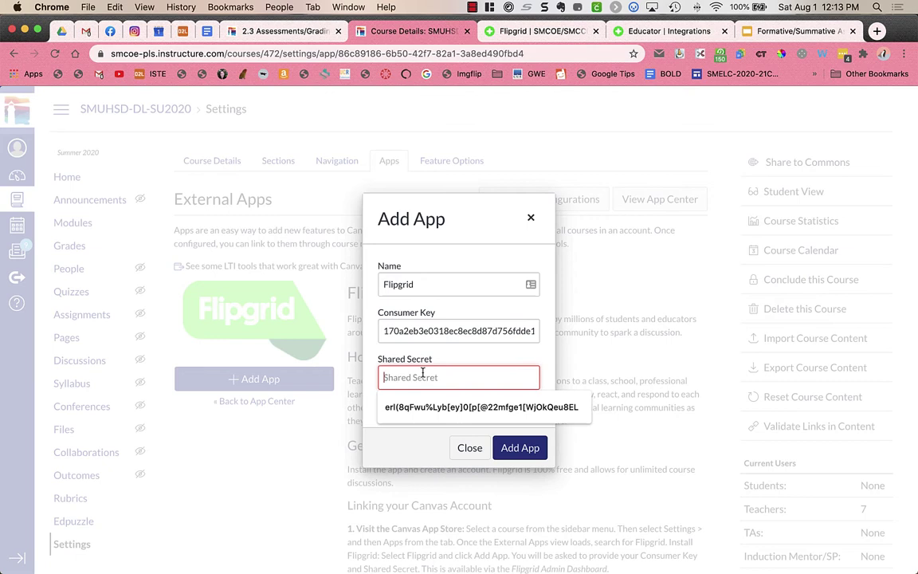
key("super+v")
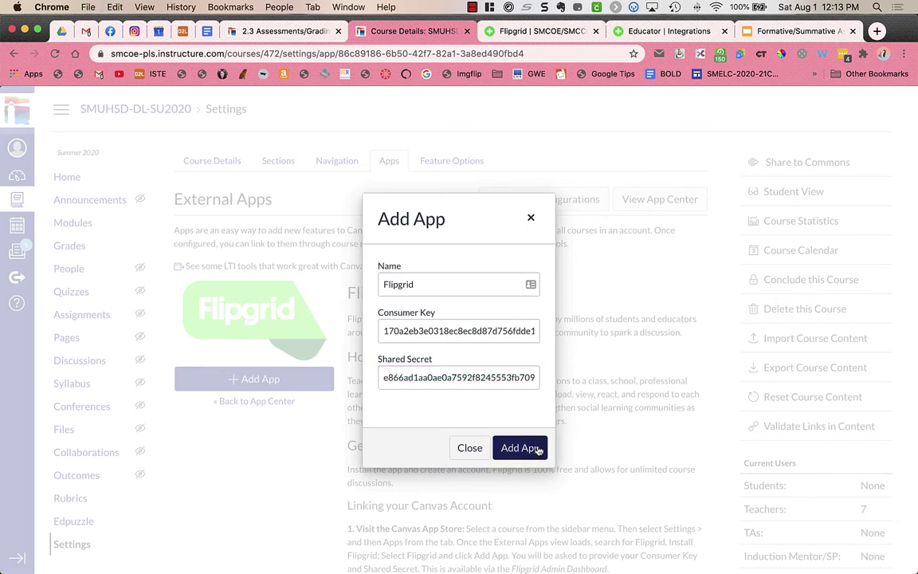
left_click(520, 448)
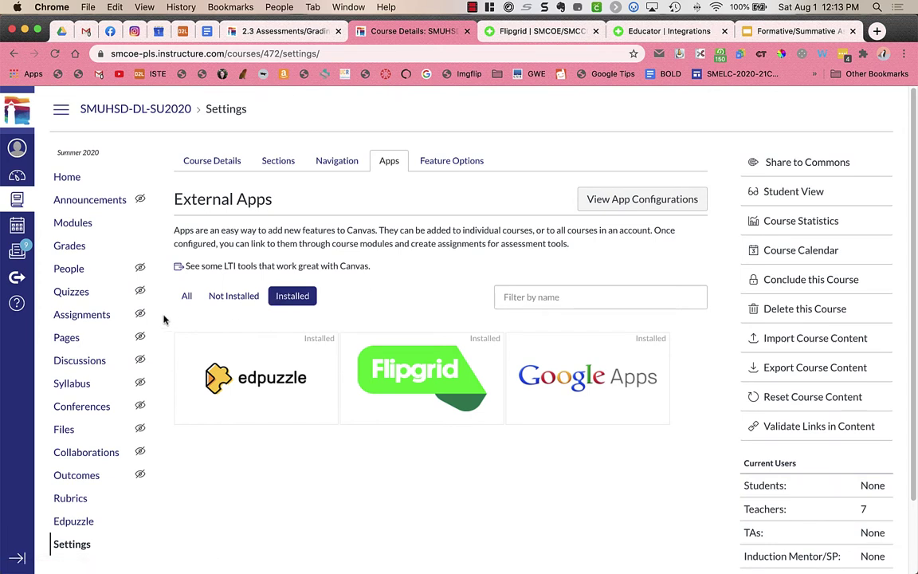
Close the course settings page and open the 2.3 Assessments/Grading & Flipgrid assignment for editing.
left_click(468, 30)
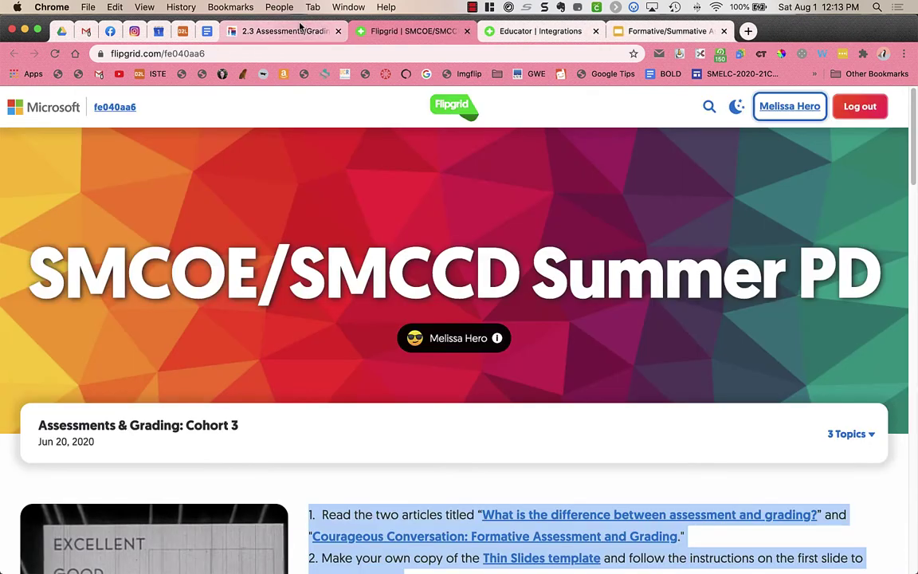
left_click(274, 30)
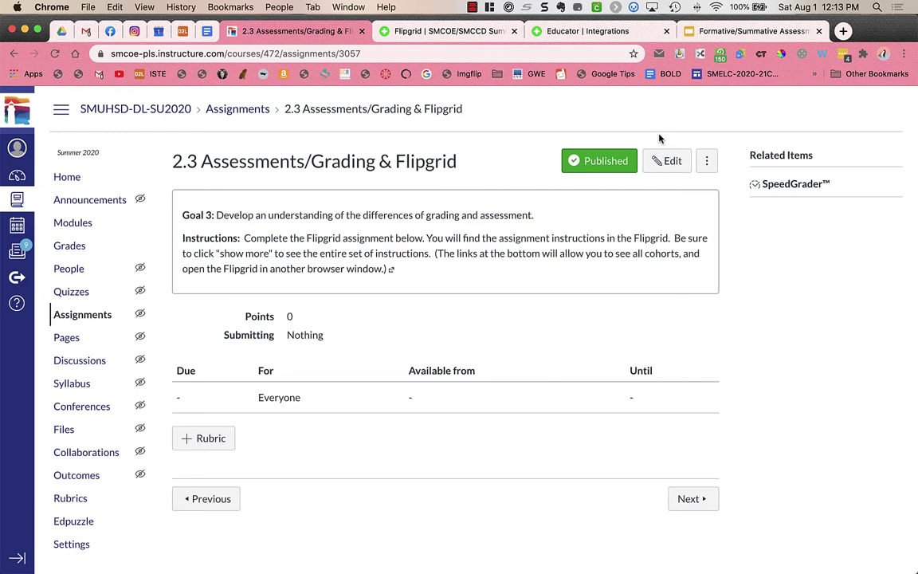
left_click(667, 160)
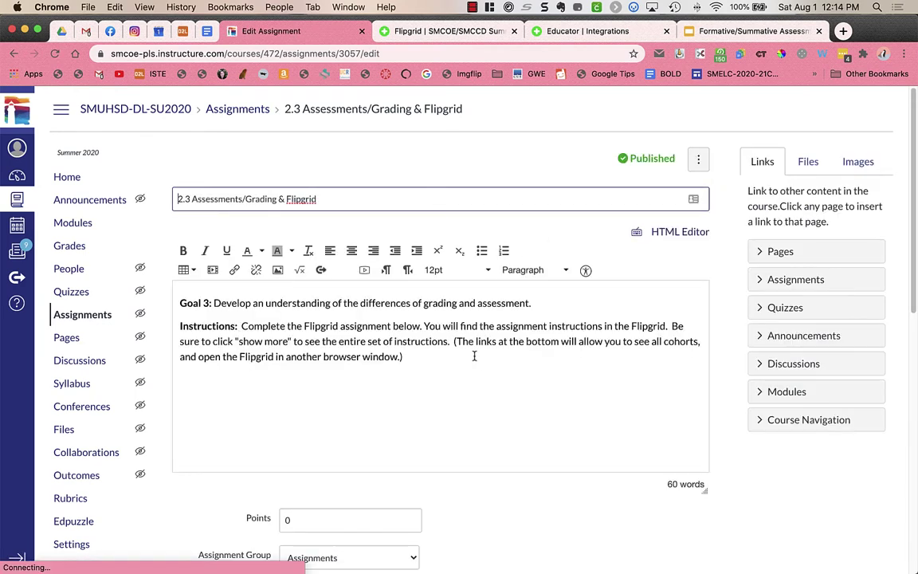
Examine the submission type options available for the assignment without choosing another one.
scroll(474, 356, "down", 4)
scroll(475, 356, "down", 3)
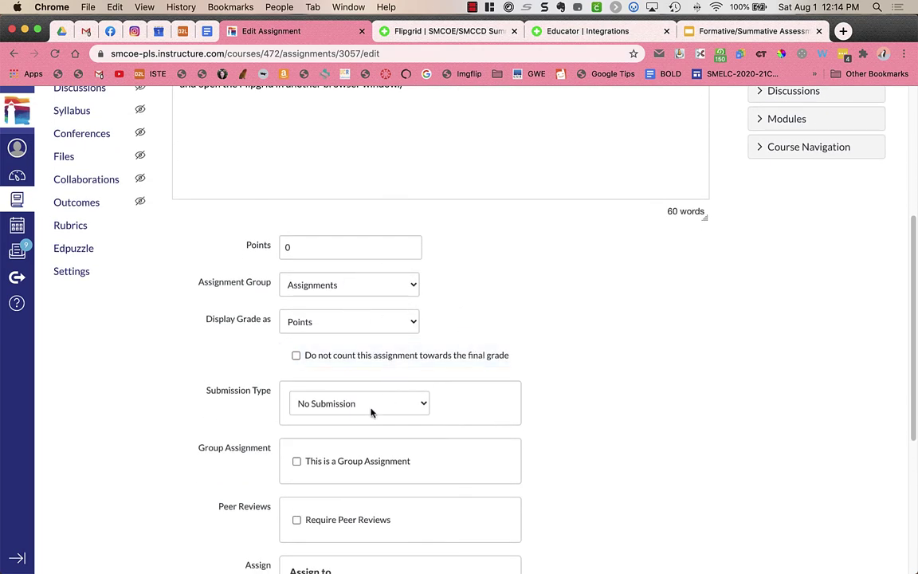
scroll(603, 369, "down", 4)
left_click(422, 257)
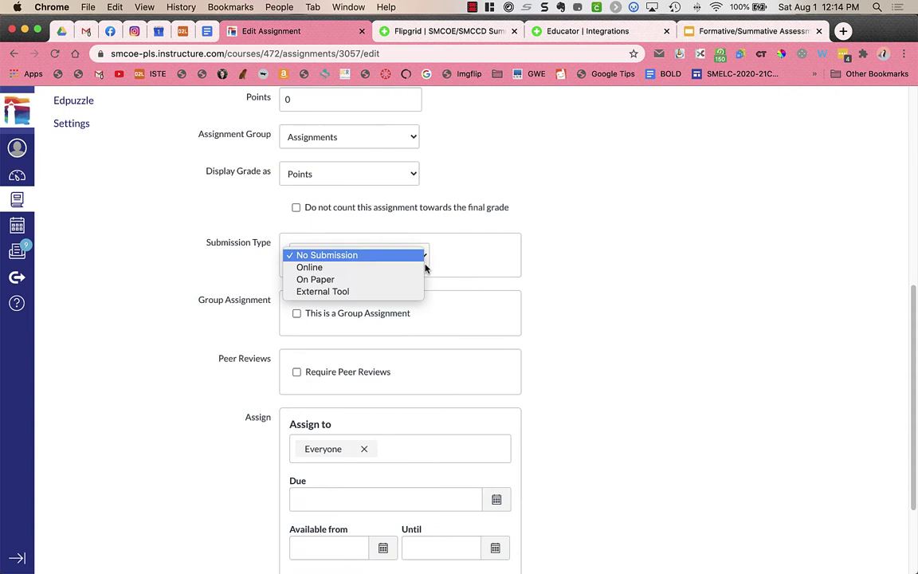
left_click(592, 252)
Set the assignment's due date to Aug 8 9am and save the assignment.
scroll(478, 319, "down", 4)
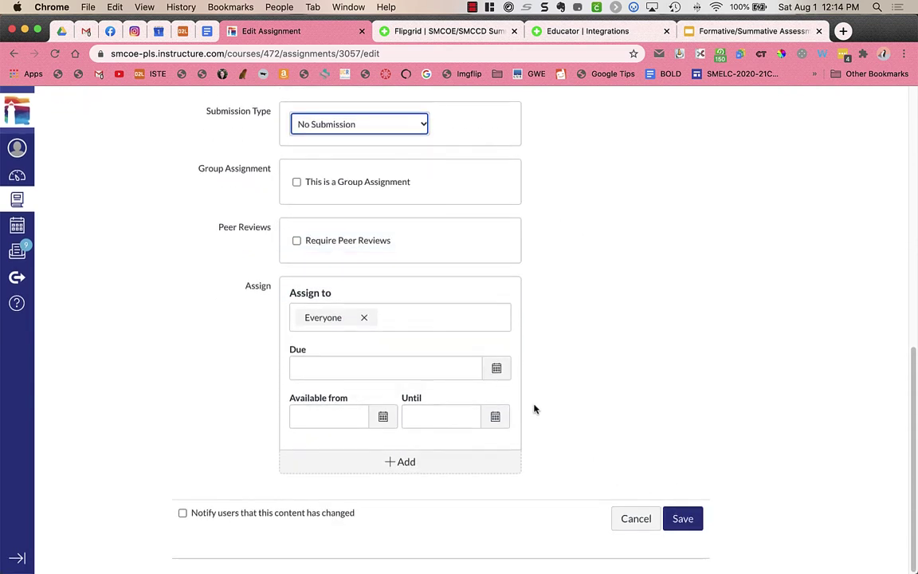
left_click(478, 368)
left_click(498, 367)
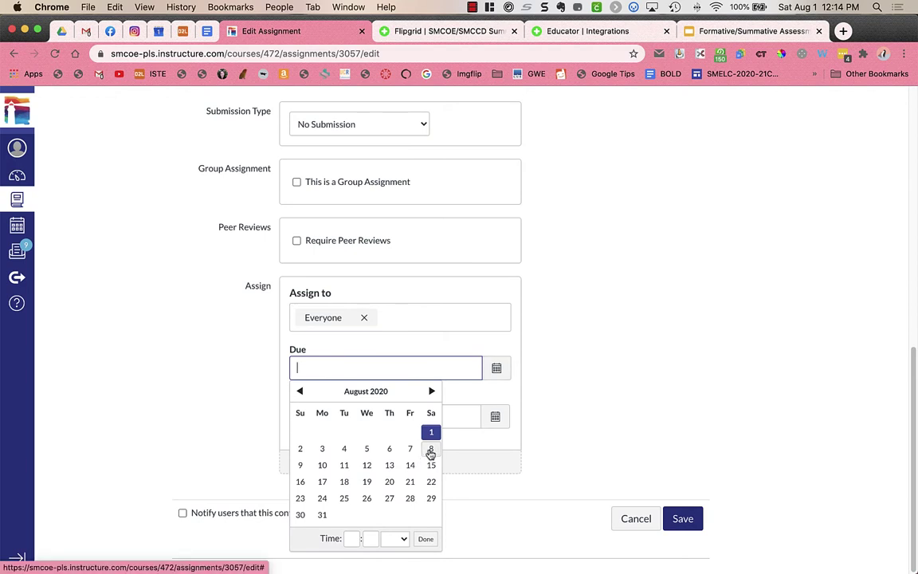
left_click(430, 448)
left_click_drag(320, 368, 422, 369)
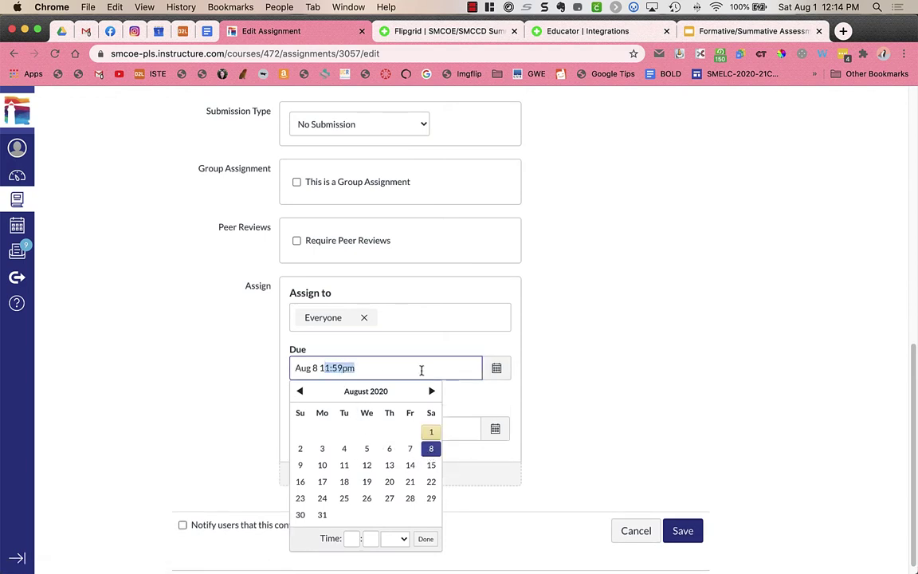
key("BackSpace")
type("9am")
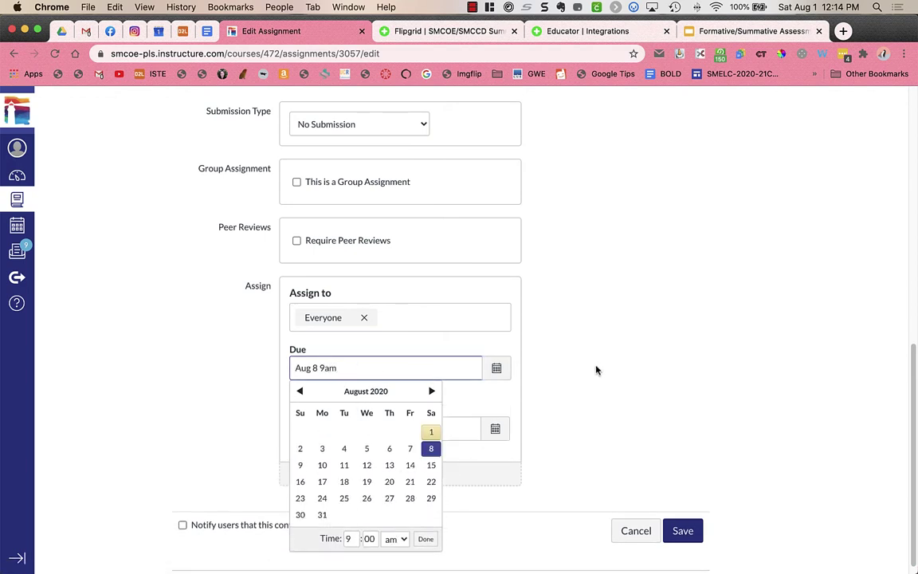
left_click(596, 371)
left_click(684, 532)
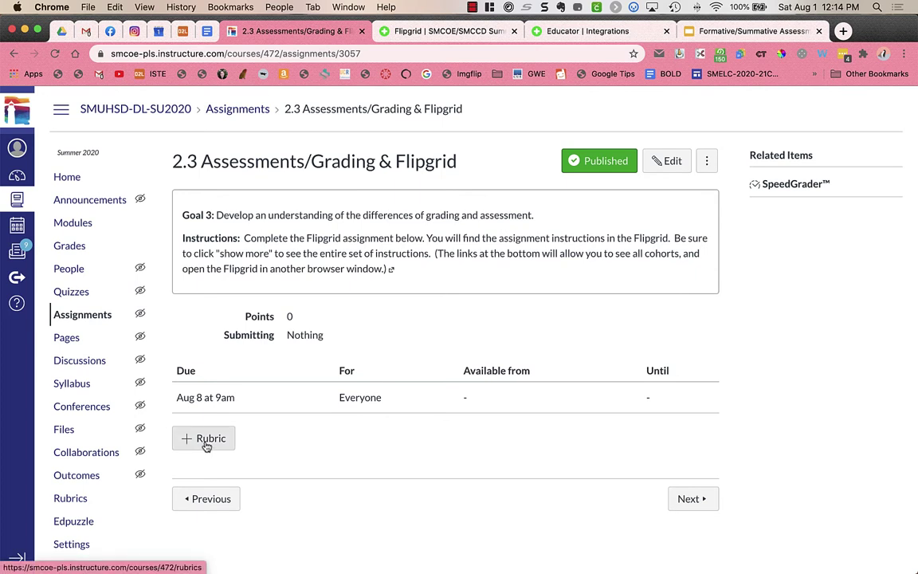
Start a new rubric for the assignment and set its criterion description to Flipgrid.
left_click(205, 446)
scroll(631, 389, "down", 3)
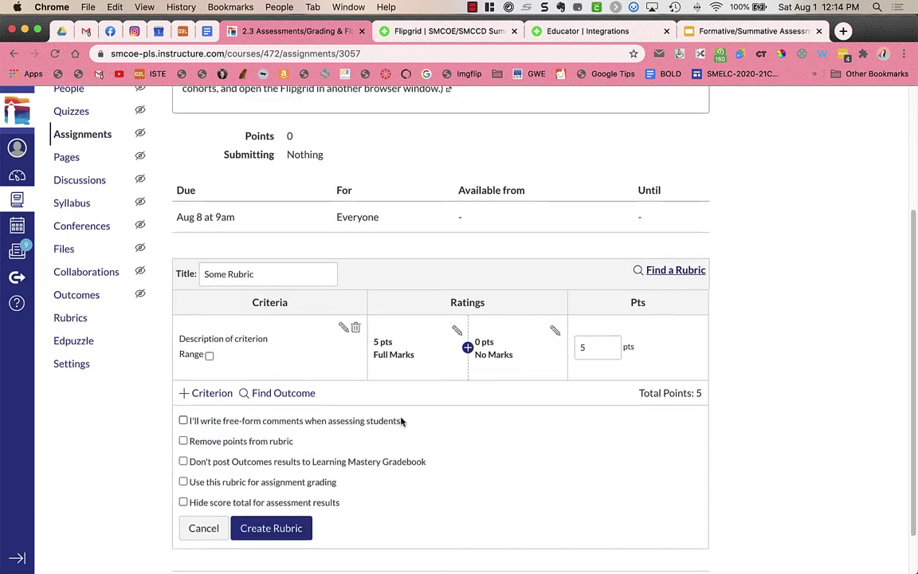
left_click(290, 277)
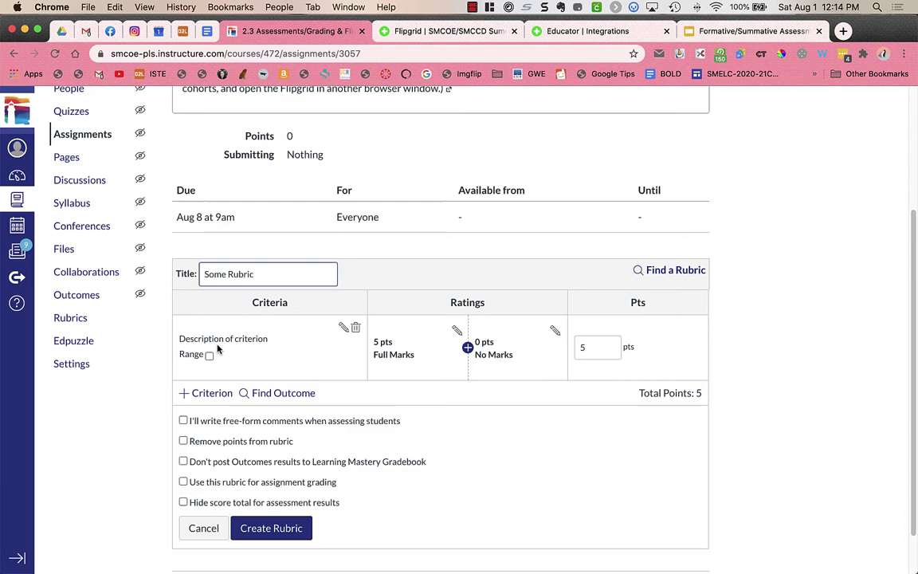
left_click(343, 328)
left_click(402, 361)
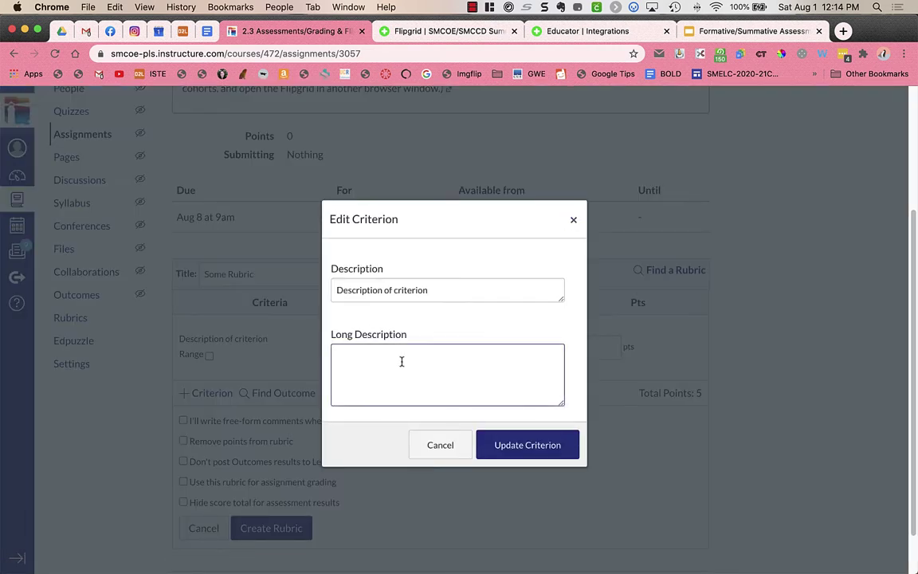
type("C")
key("BackSpace")
left_click_drag(430, 294, 314, 290)
type("Flipg")
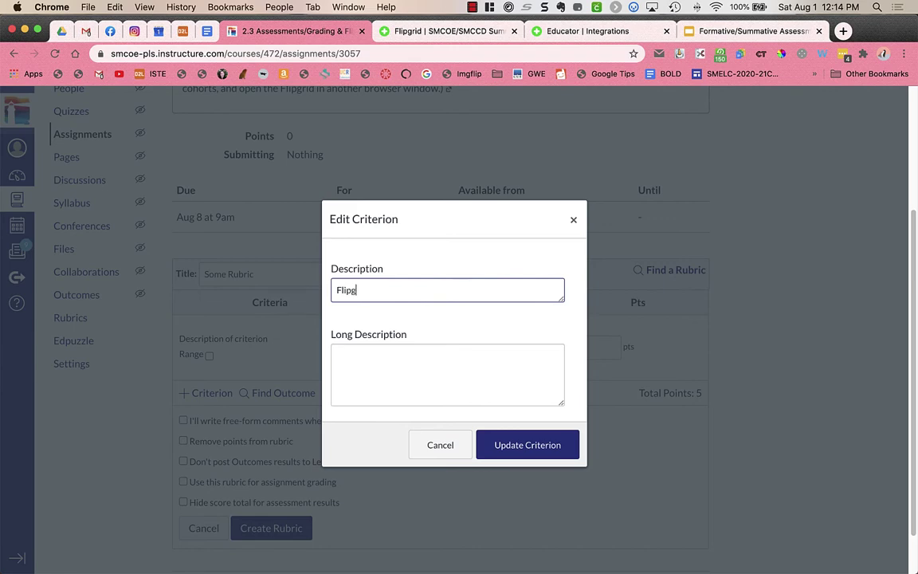
type("ird")
type("rid")
left_click(528, 445)
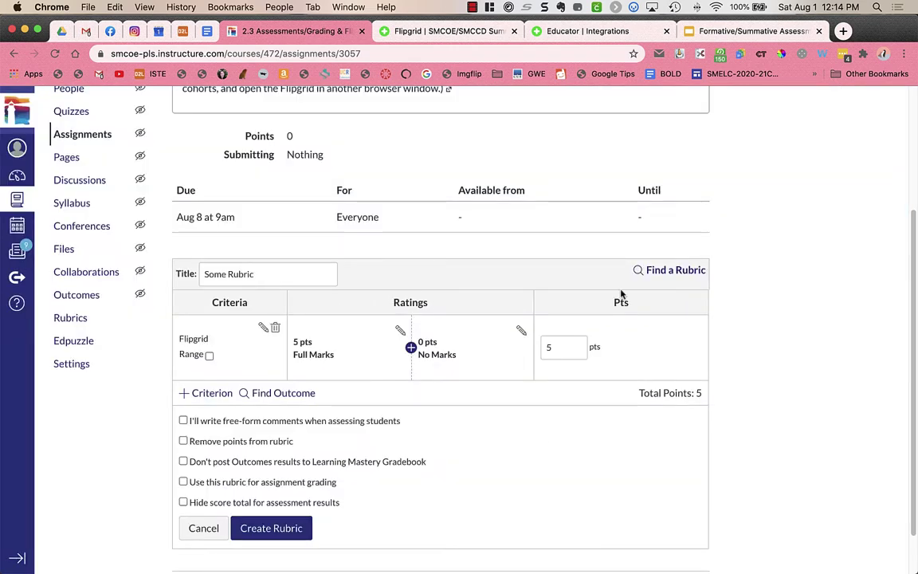
Create the rubric with its use for assignment grading enabled, and change the assignment's points to match it.
scroll(550, 498, "down", 2)
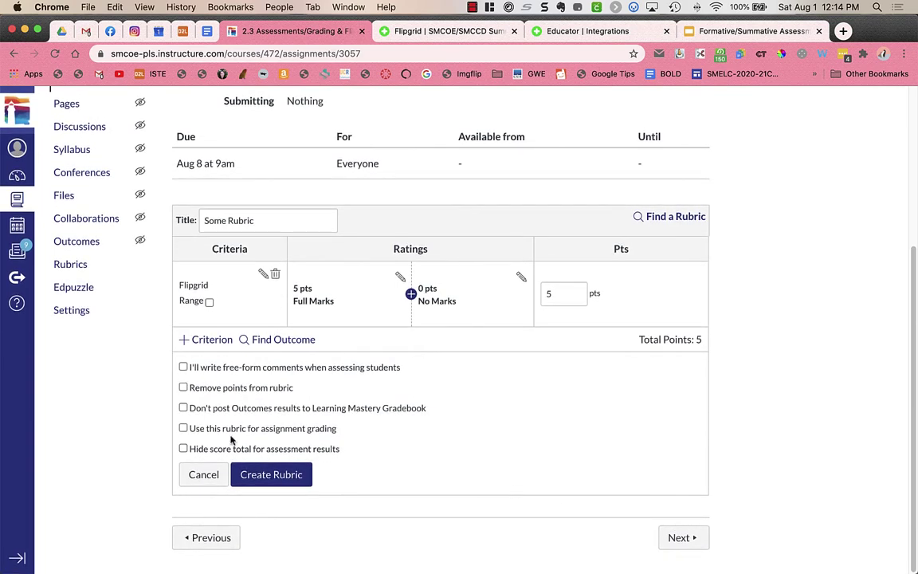
left_click(184, 428)
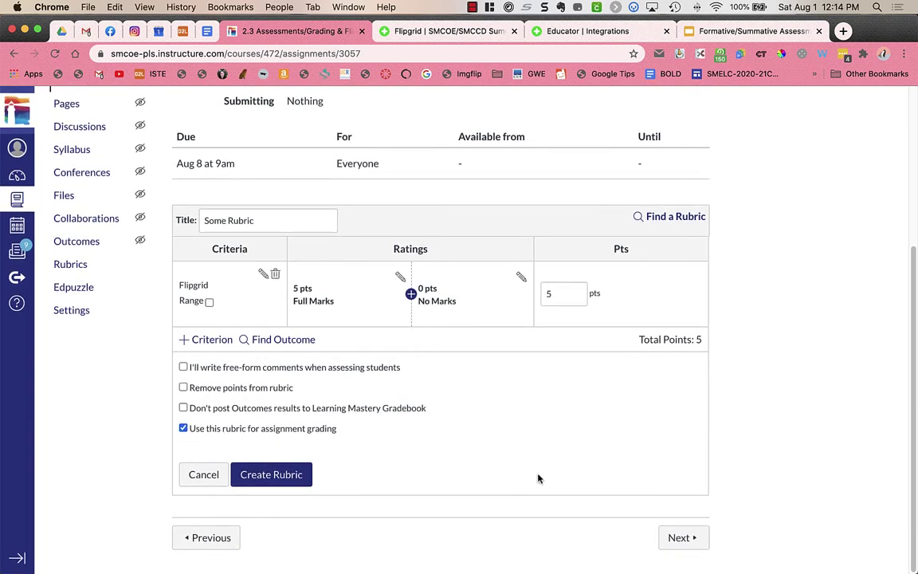
left_click(267, 474)
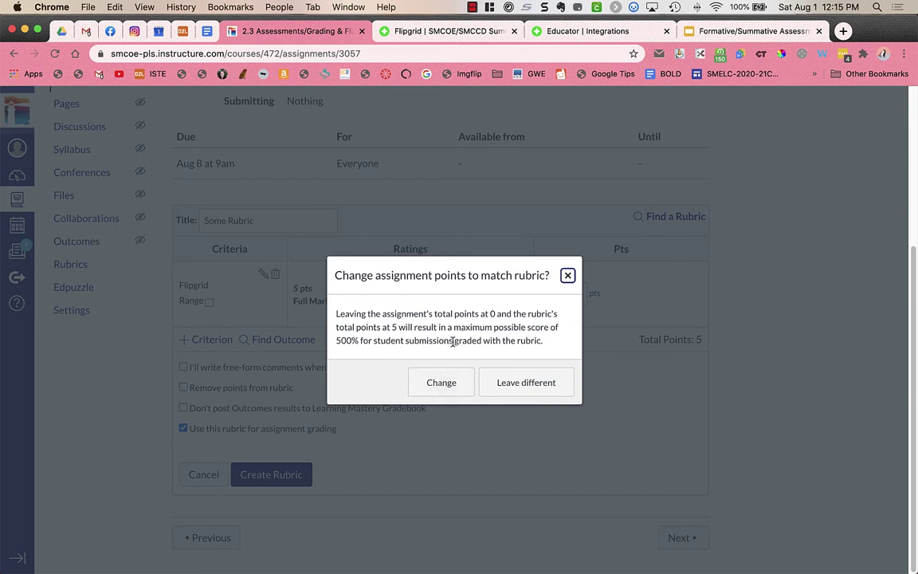
left_click(451, 383)
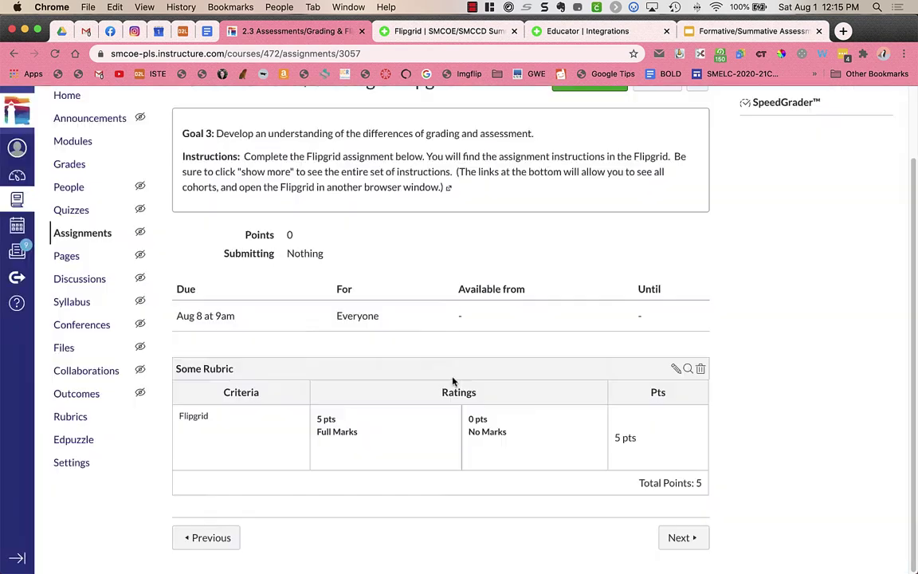
scroll(580, 347, "up", 2)
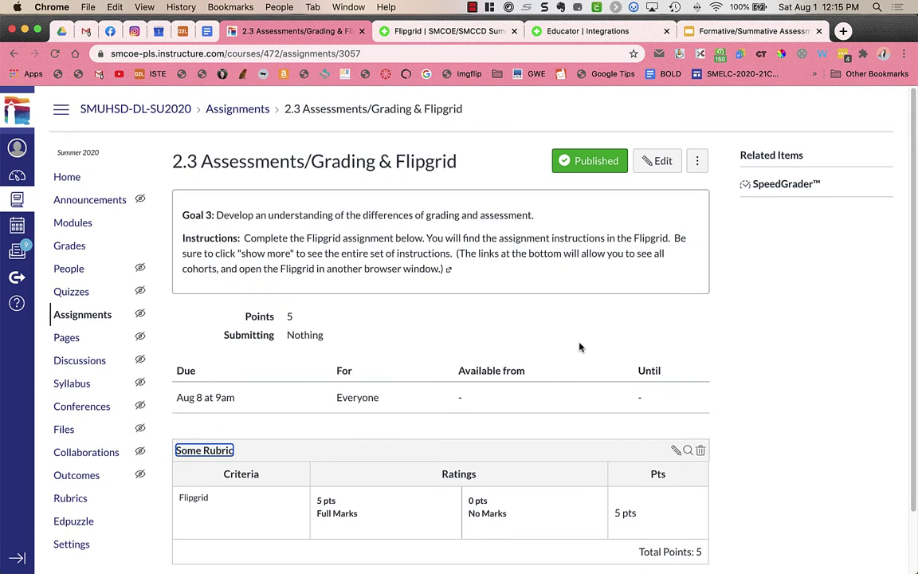
Open the assignment for editing and set its submission type to External Tool.
left_click(672, 161)
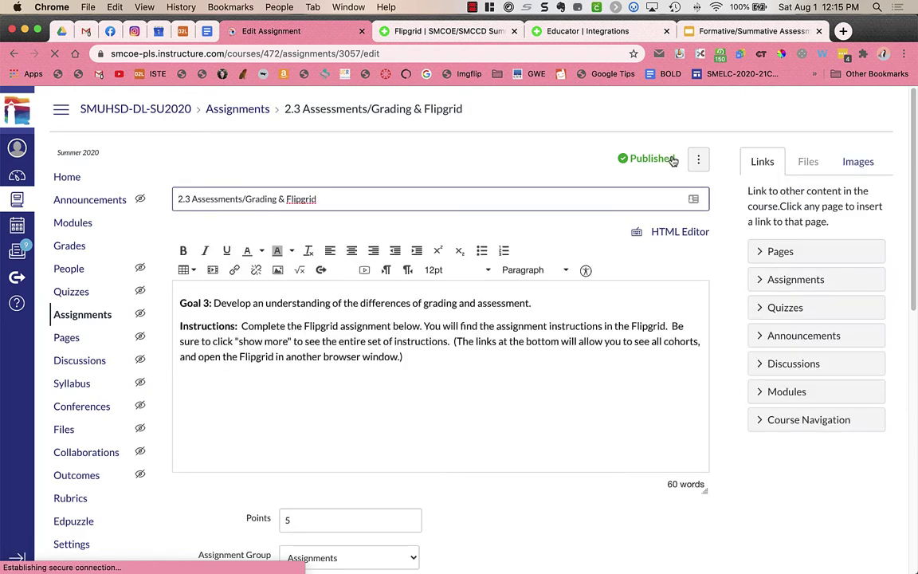
scroll(409, 499, "down", 10)
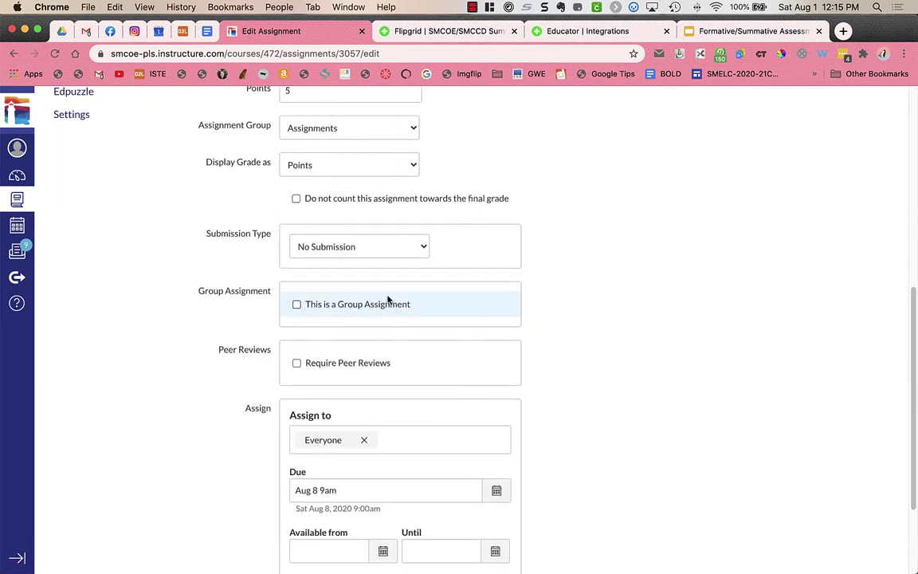
left_click(382, 254)
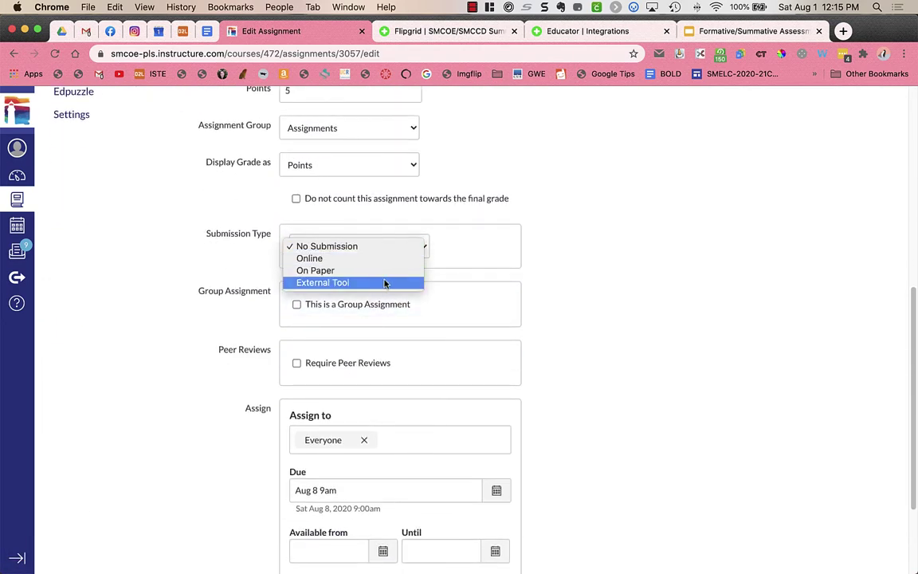
left_click(384, 283)
Select Flipgrid as the assignment's external tool and save the assignment.
left_click(494, 322)
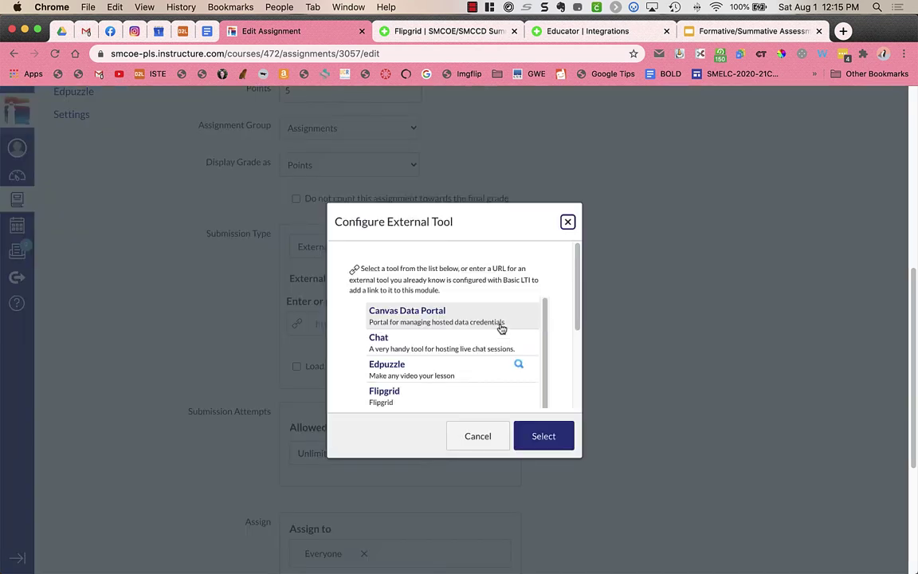
scroll(446, 362, "down", 1)
left_click(428, 381)
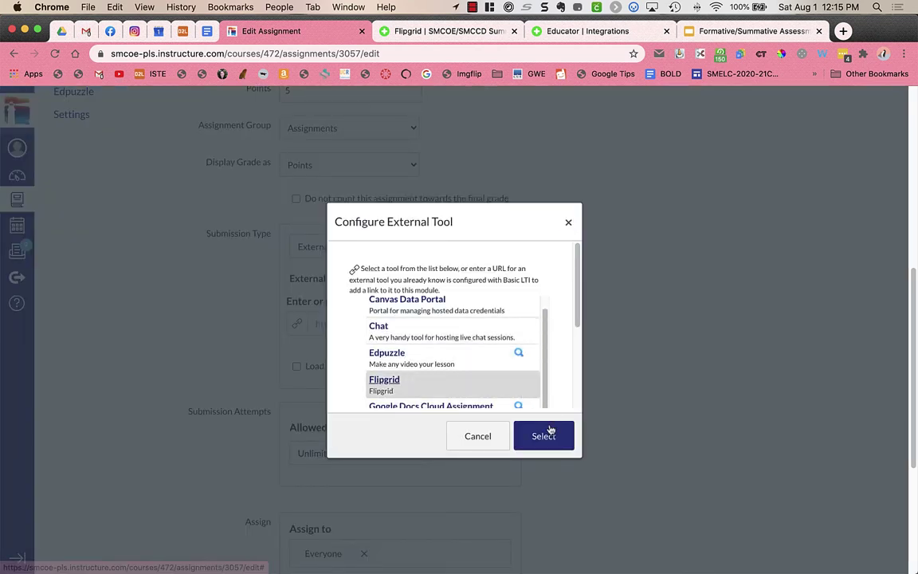
left_click(549, 431)
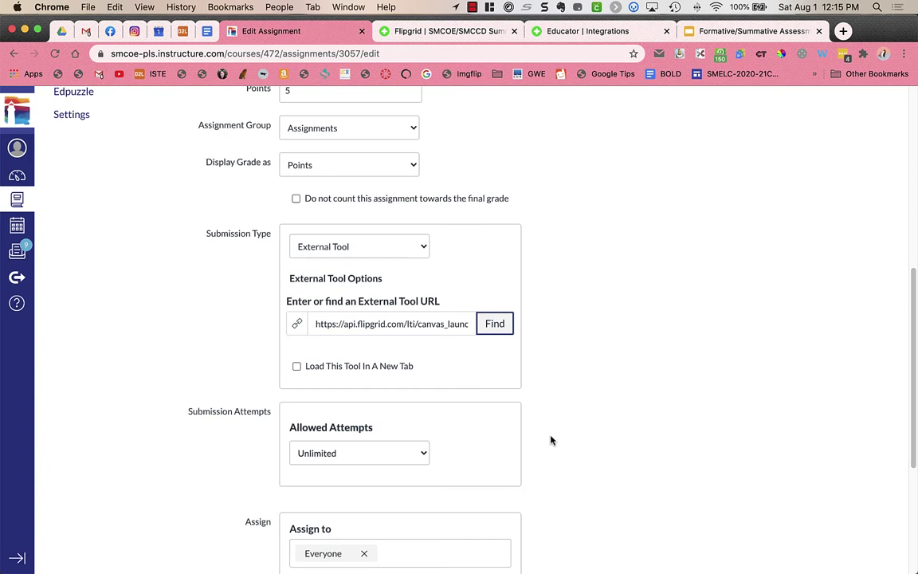
scroll(613, 320, "down", 5)
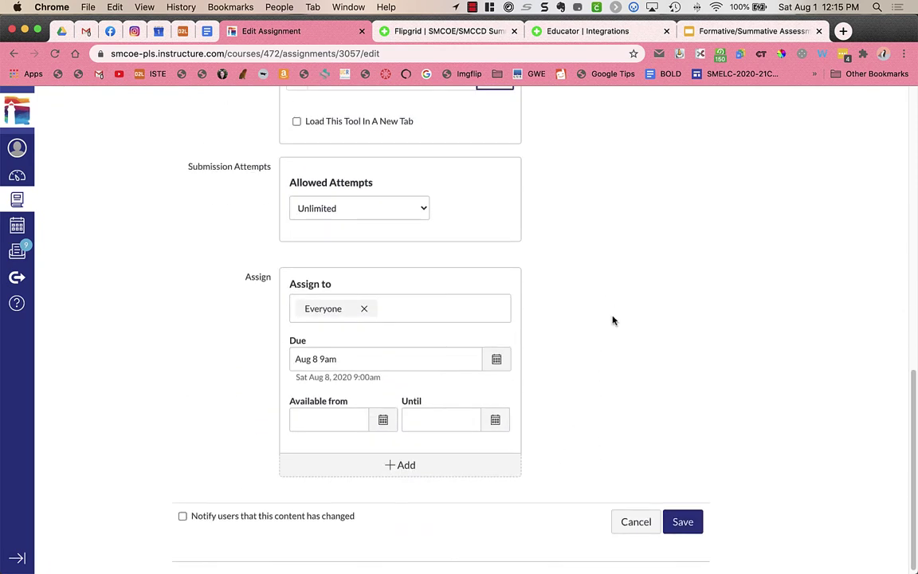
left_click(681, 519)
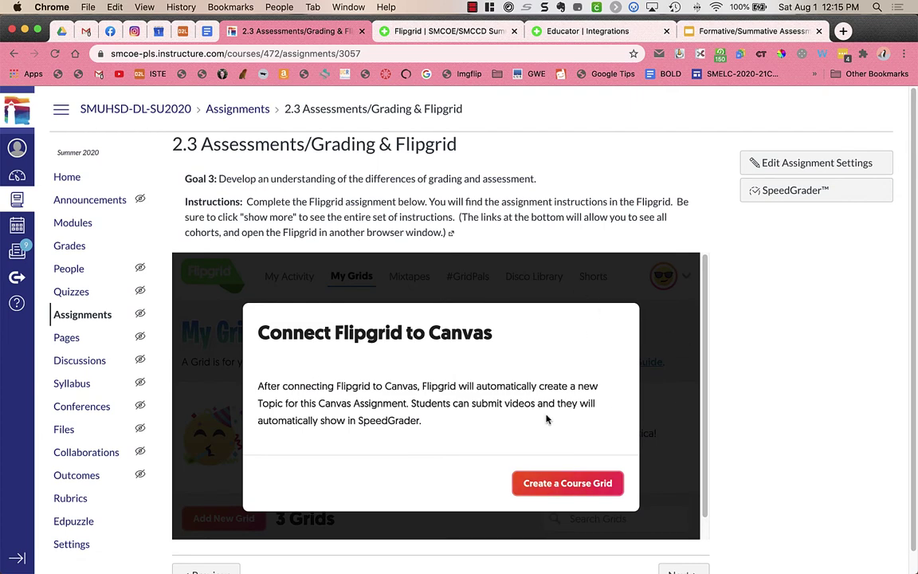
Connect Flipgrid to Canvas by creating a course grid from the embedded Flipgrid window.
left_click(556, 483)
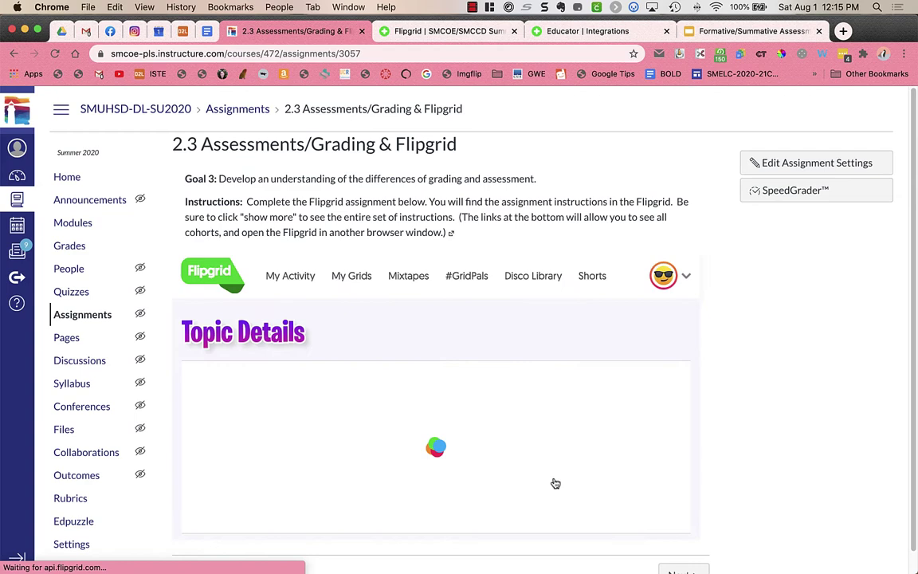
scroll(706, 443, "down", 1)
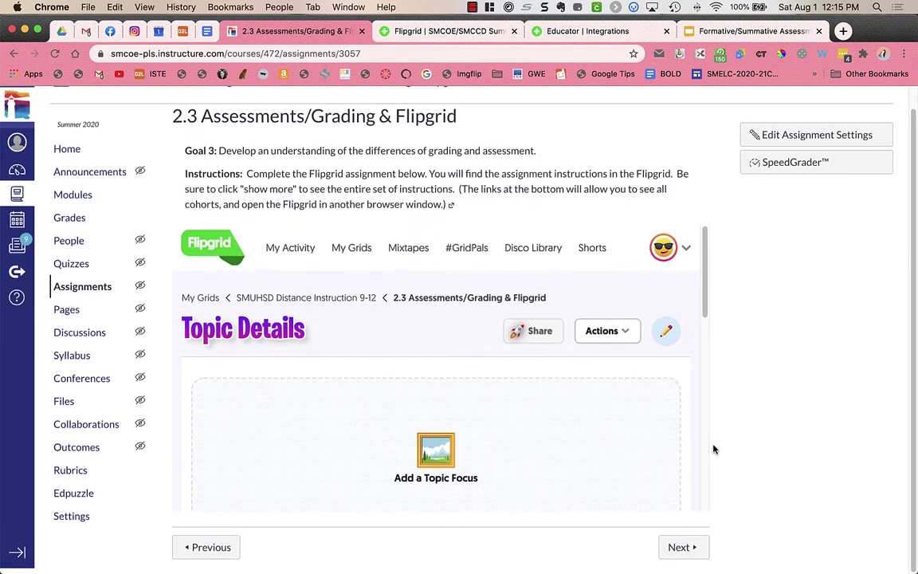
scroll(713, 447, "up", 1)
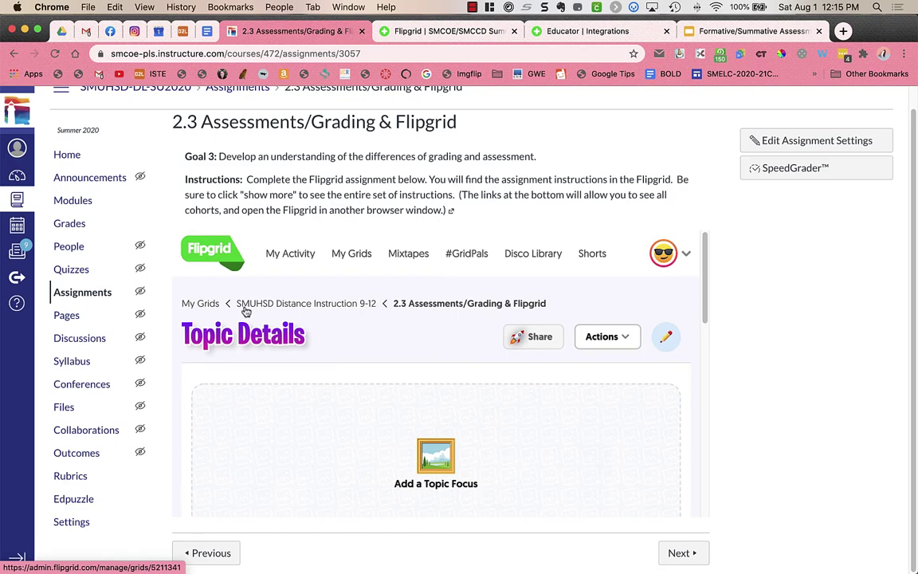
scroll(247, 310, "up", 1)
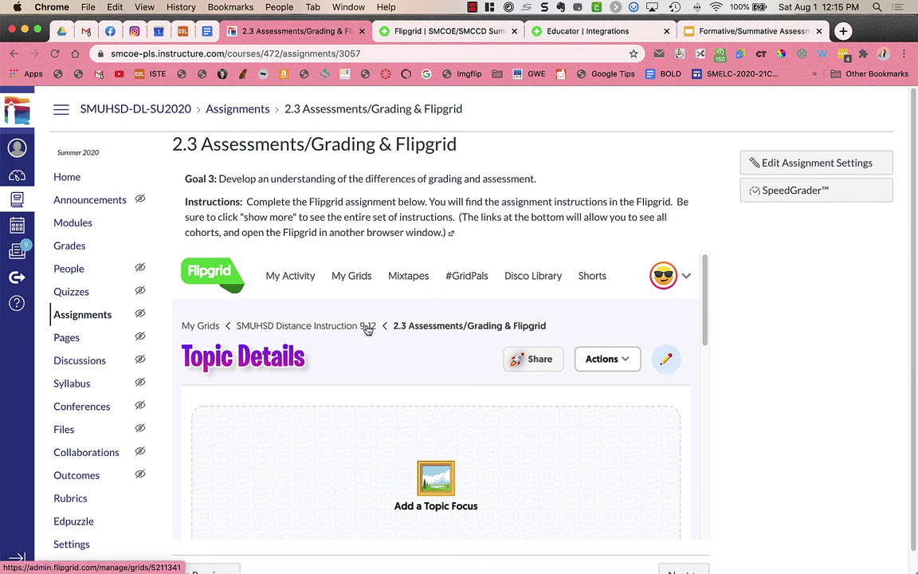
Open the assignment's Flipgrid topic for editing through its option to add a topic focus.
scroll(370, 335, "down", 2)
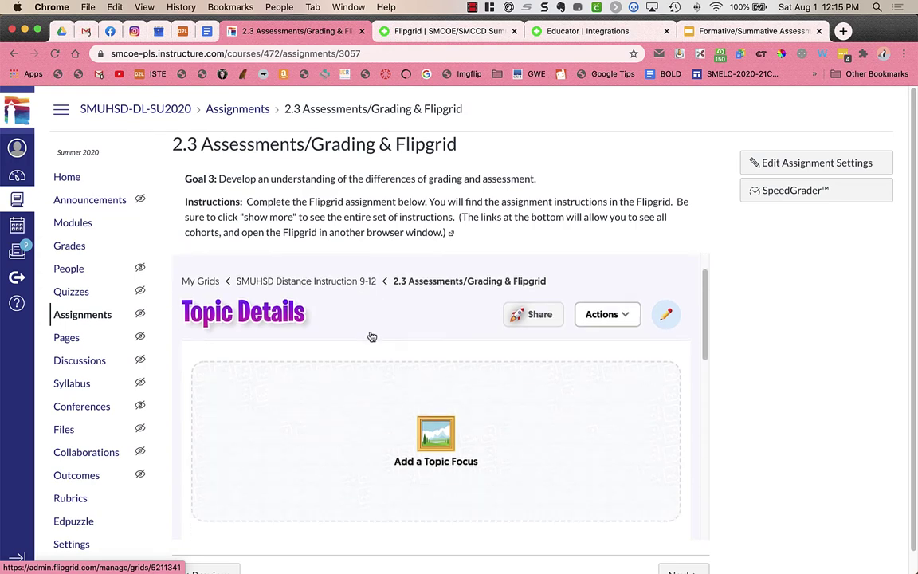
scroll(371, 337, "down", 2)
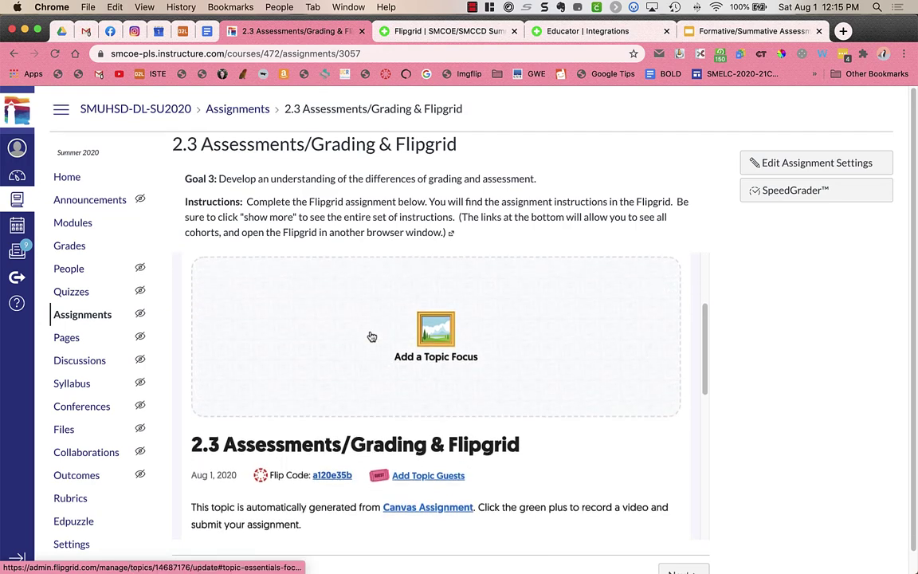
left_click(447, 333)
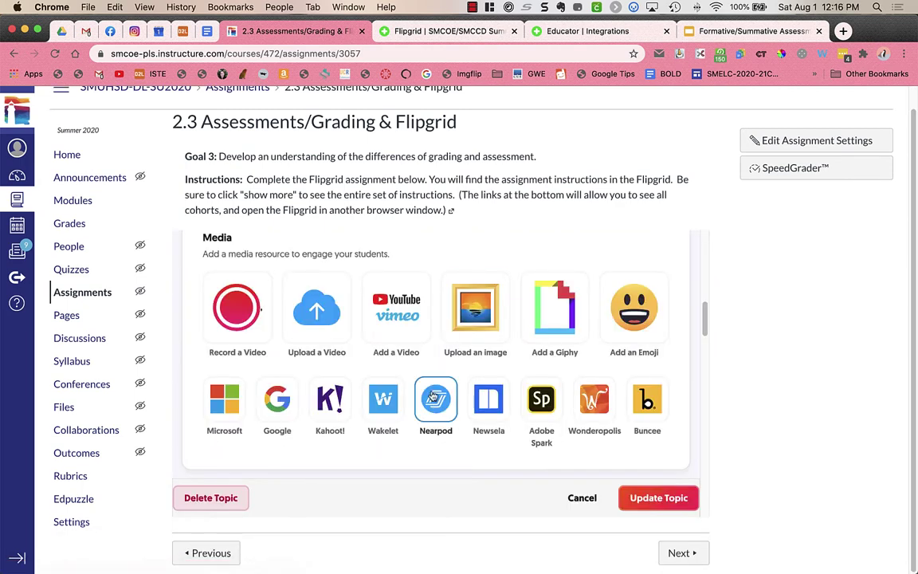
Replace the topic's default prompt with the numbered instructions from the Assessments & Grading: Cohort 3 topic.
scroll(433, 396, "up", 2)
scroll(432, 396, "up", 2)
scroll(433, 396, "up", 3)
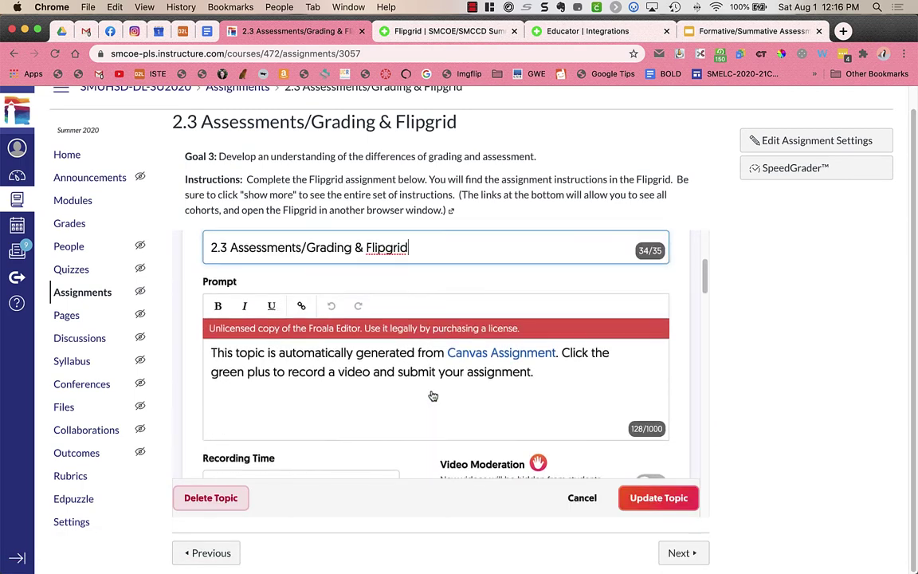
scroll(432, 396, "up", 1)
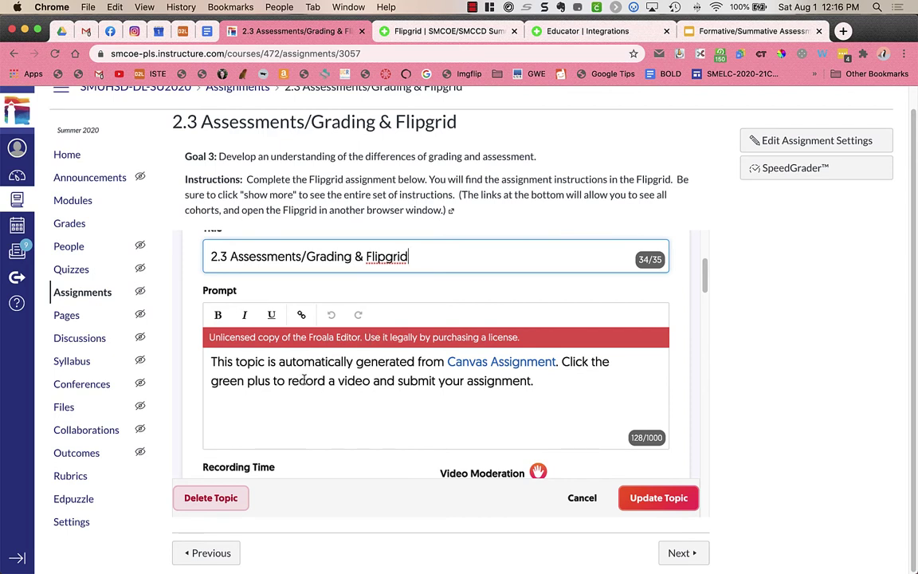
left_click_drag(560, 381, 189, 361)
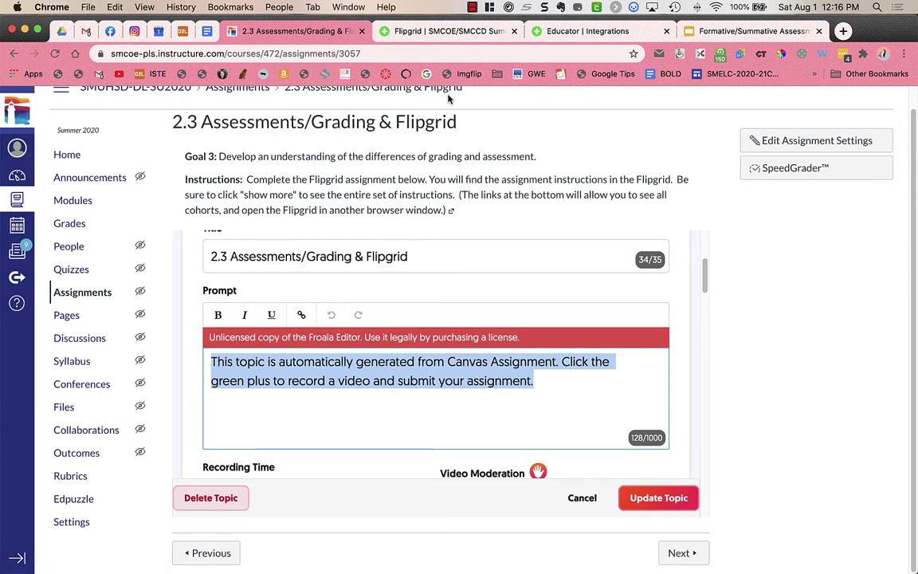
left_click(473, 36)
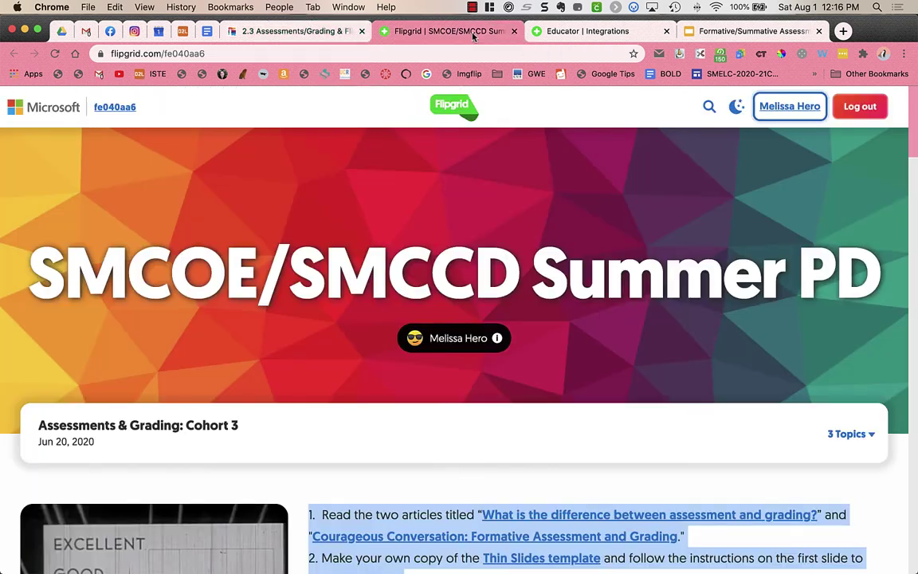
scroll(484, 342, "down", 5)
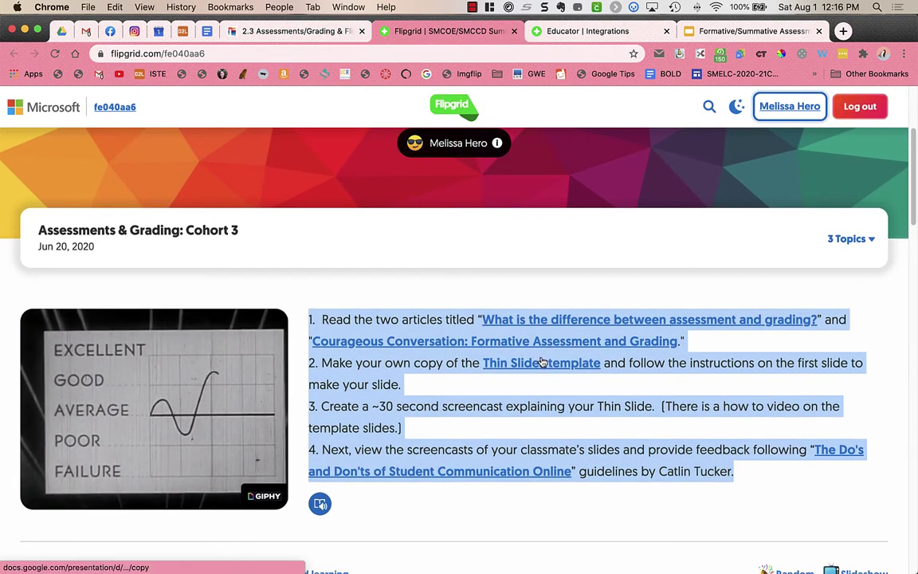
left_click(308, 31)
key("super+v")
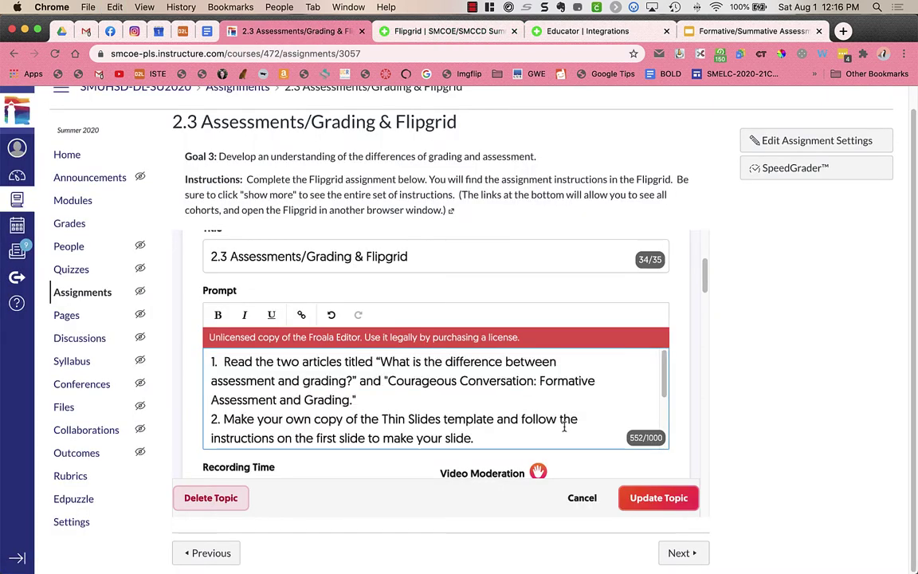
scroll(542, 383, "down", 3)
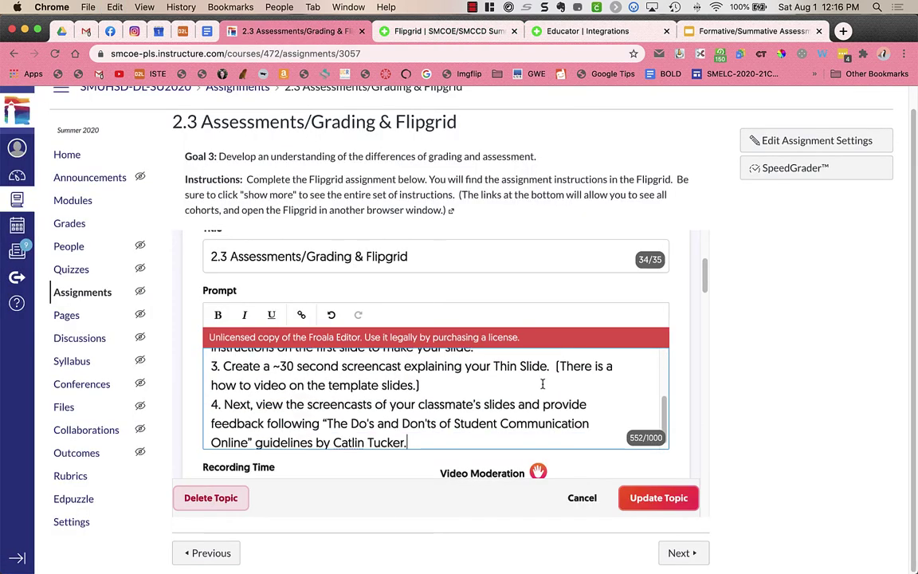
Set the Flipgrid topic's recording time to 45 seconds.
scroll(538, 399, "down", 5)
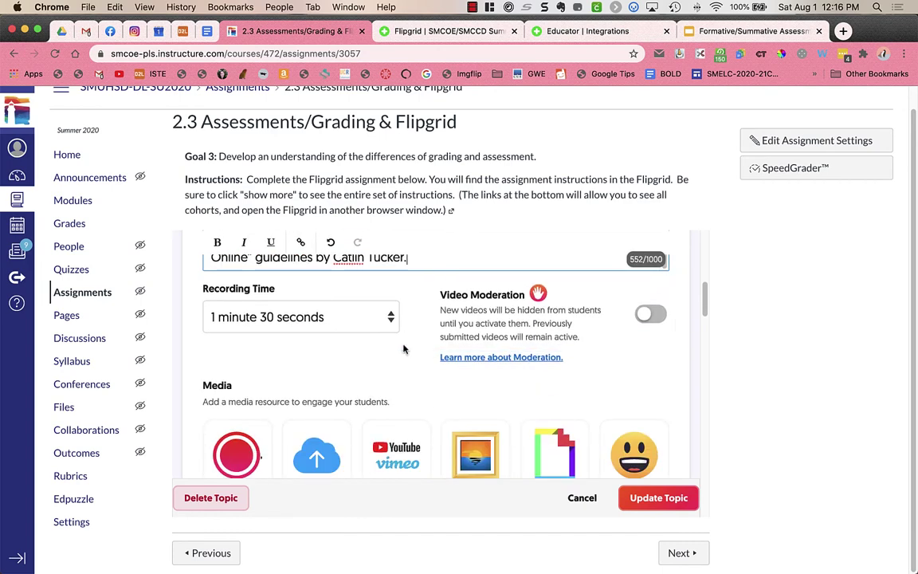
left_click(387, 318)
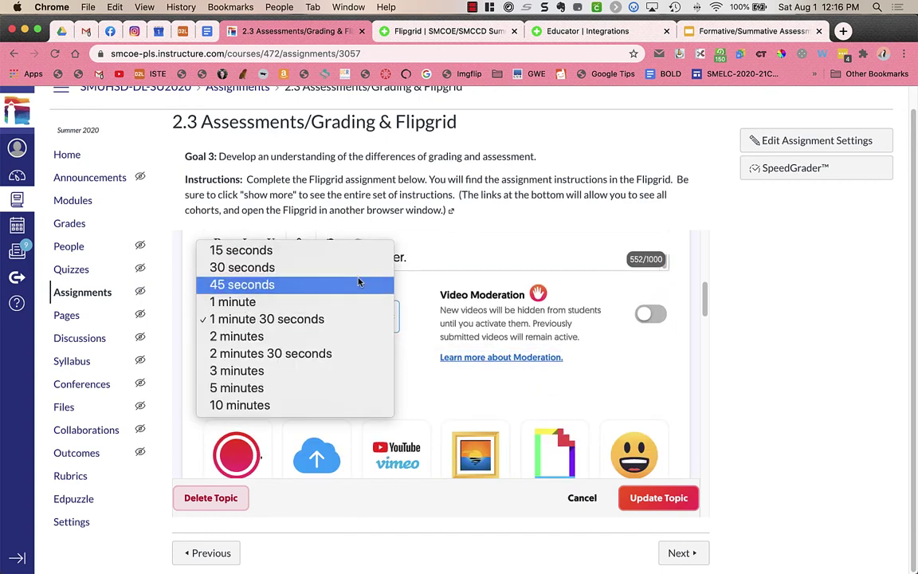
left_click(360, 284)
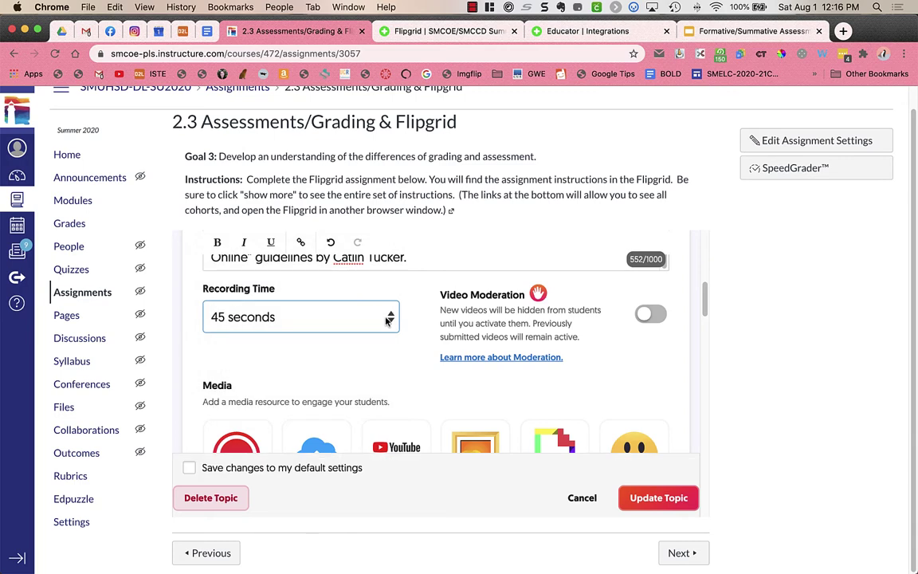
Set the Flipgrid topic's recording time to 1 minute.
left_click(388, 319)
left_click(384, 336)
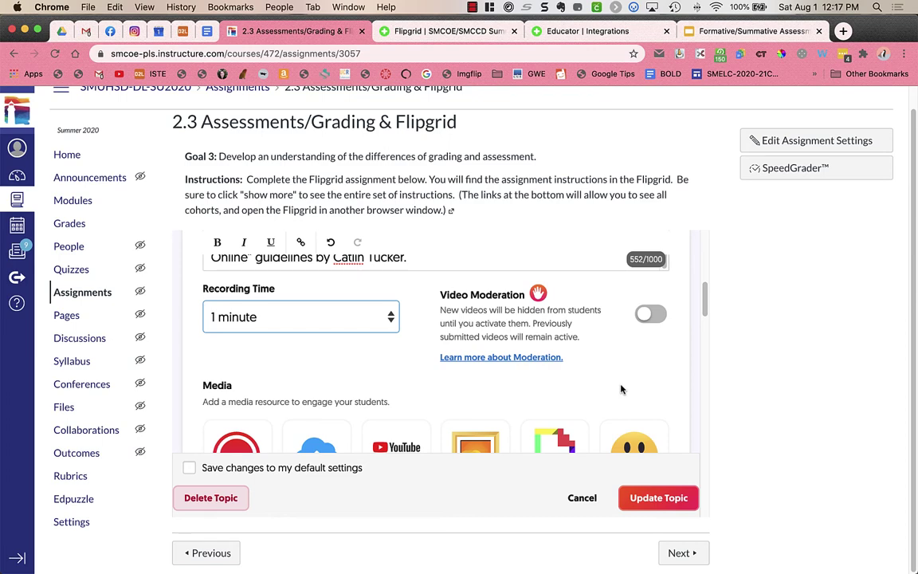
Add the Simpsons "Here are your grades" Giphy as the topic's media, using the search term "grading".
scroll(599, 383, "down", 5)
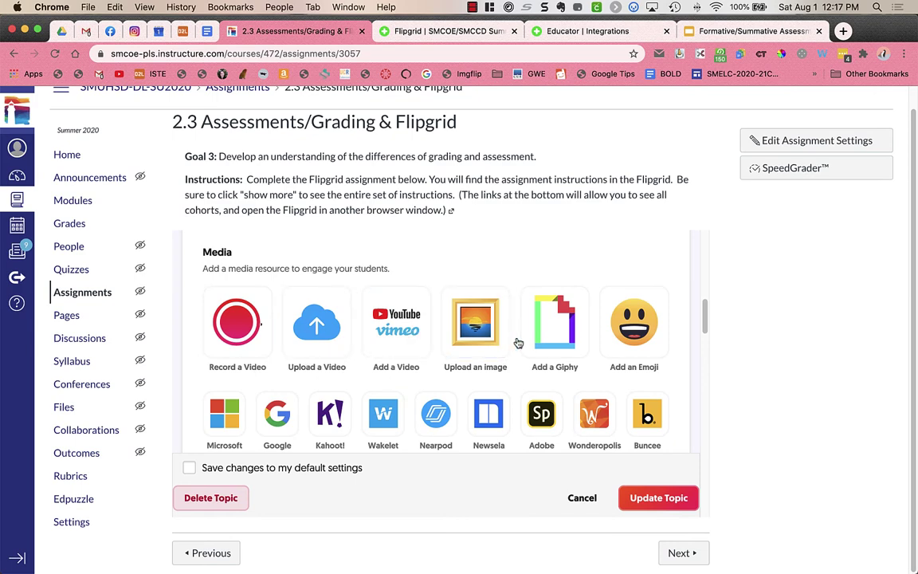
left_click(546, 339)
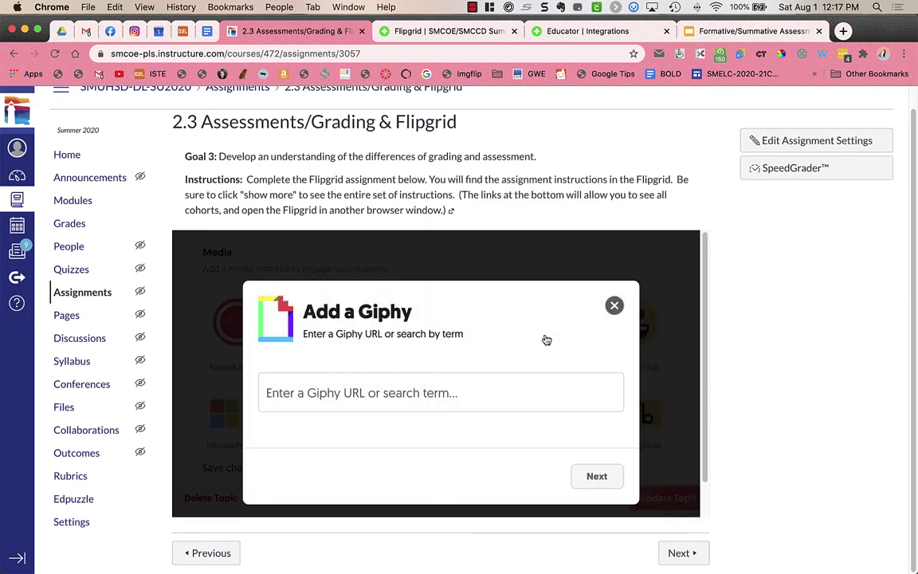
left_click(446, 391)
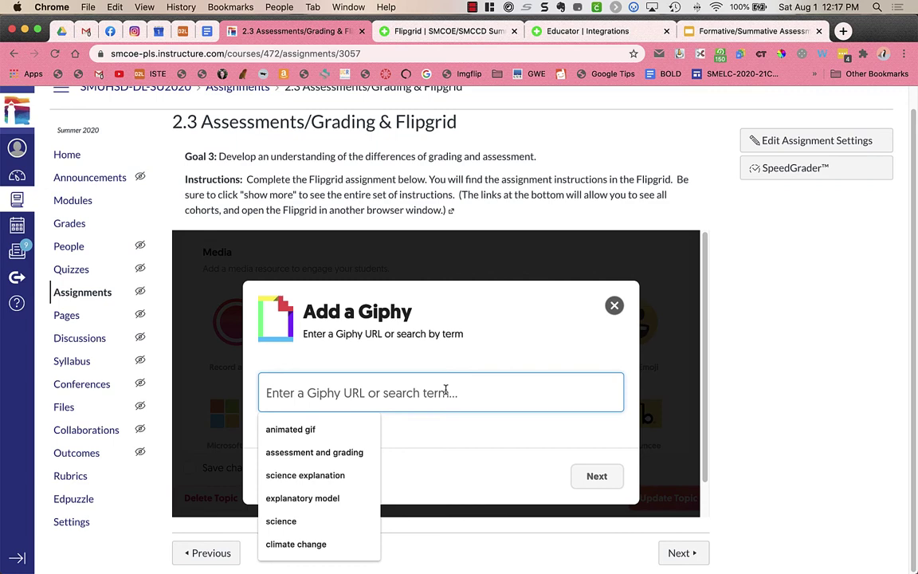
type("grading")
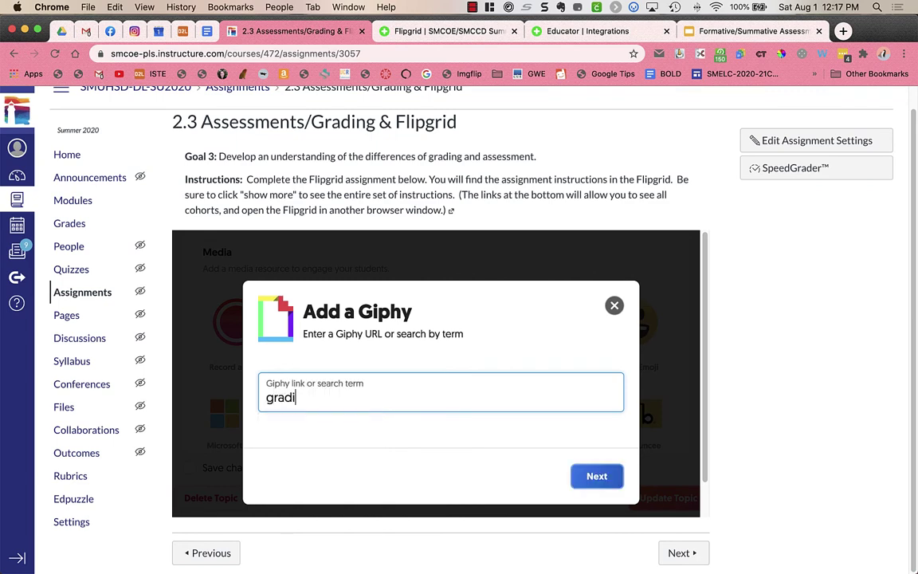
key("Return")
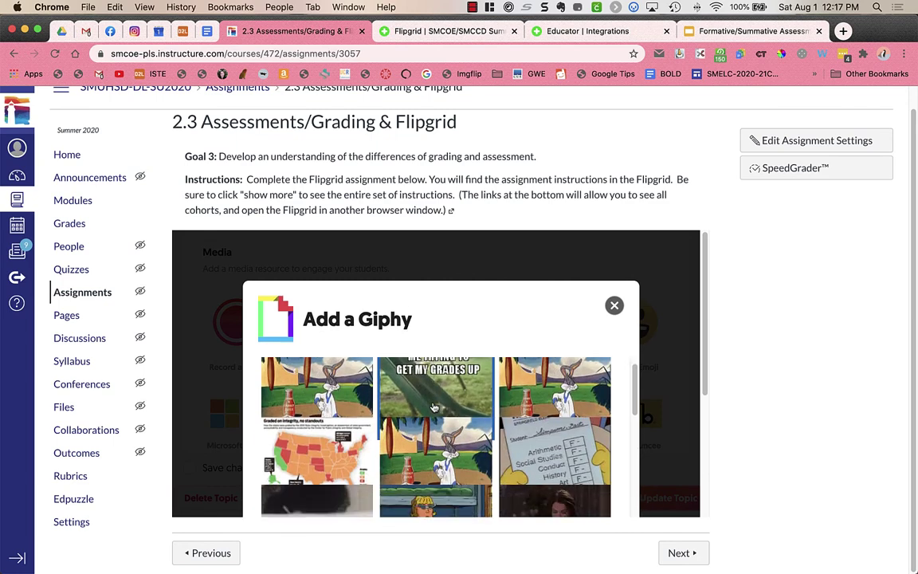
scroll(435, 398, "down", 2)
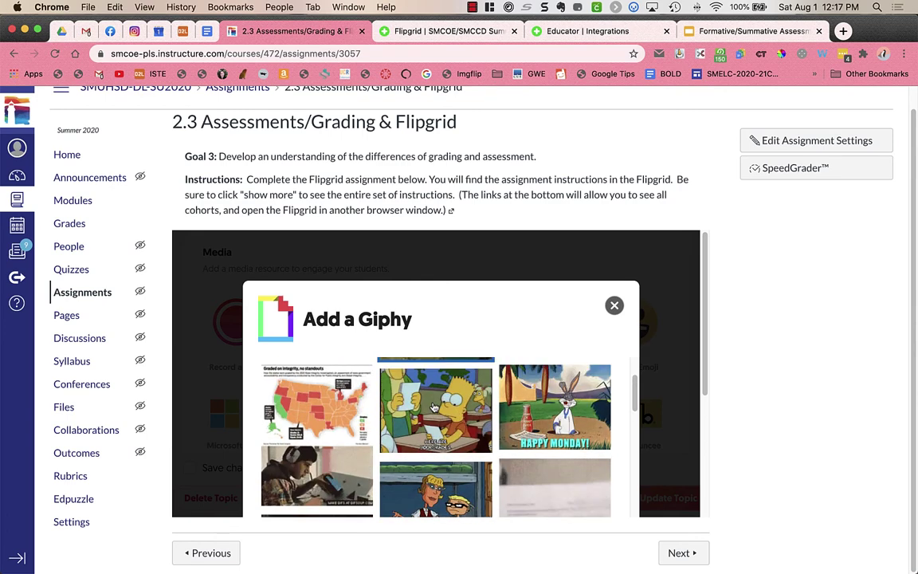
scroll(478, 439, "down", 2)
scroll(479, 444, "down", 3)
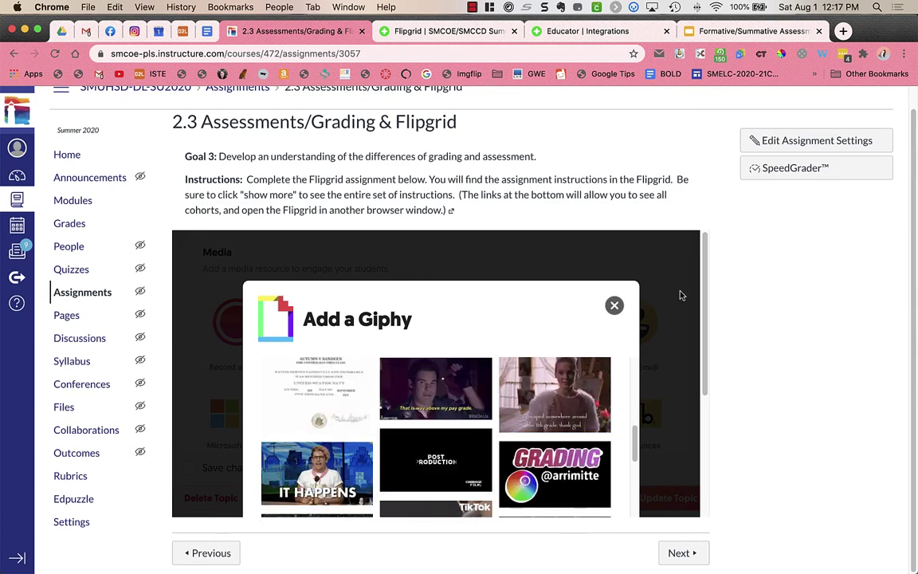
scroll(691, 313, "down", 3)
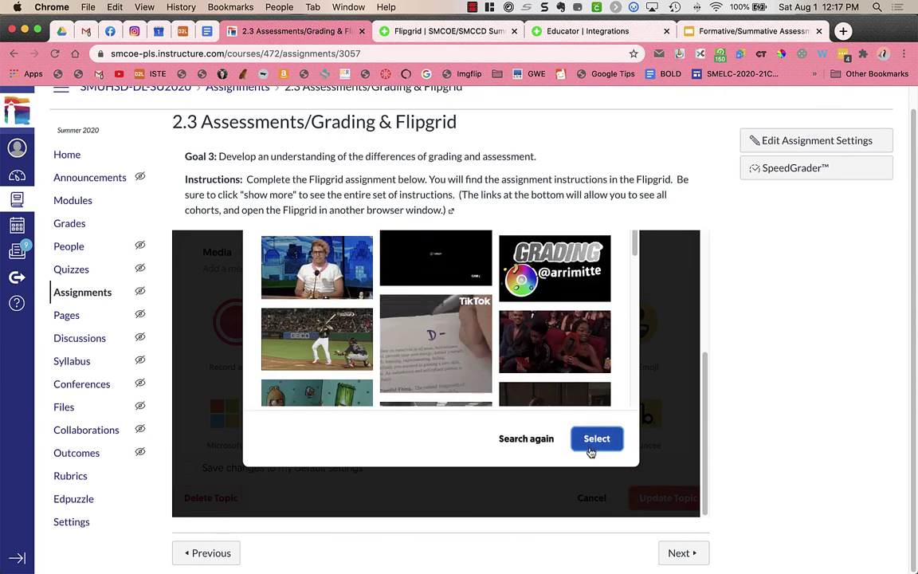
left_click(593, 440)
scroll(594, 411, "down", 5)
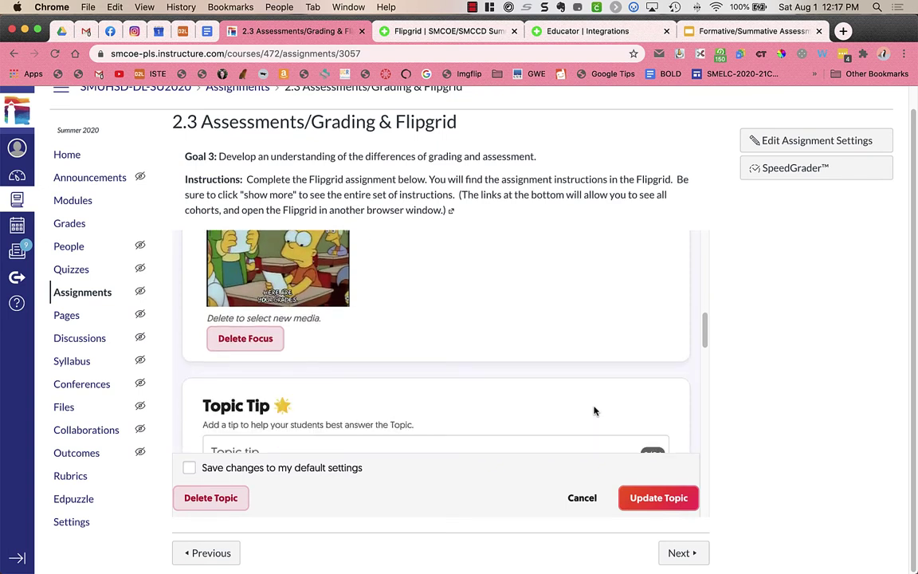
Review the topic tip and attachment options, and compare the prompt with the linked instructions in the Assessments & Grading: Cohort 3 topic.
scroll(595, 412, "down", 1)
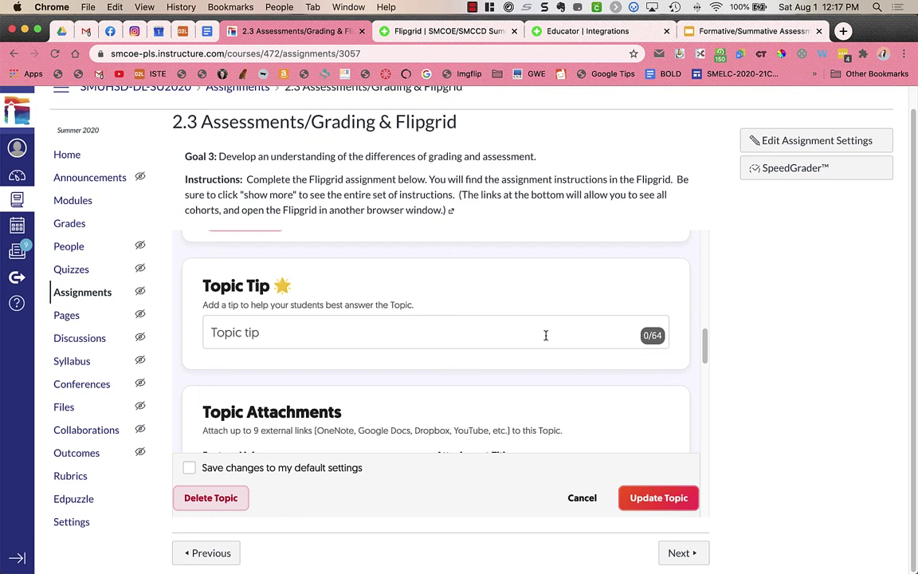
scroll(546, 334, "down", 3)
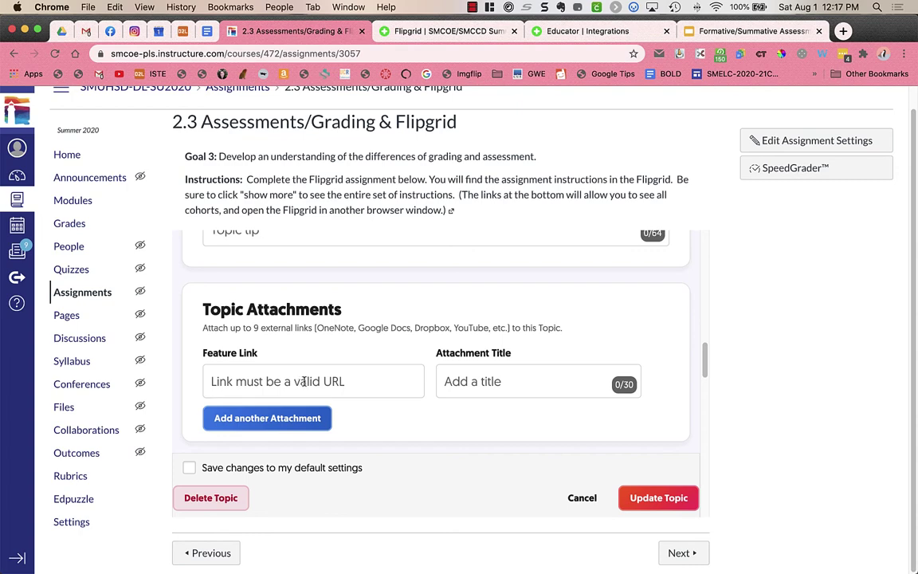
scroll(346, 266, "up", 5)
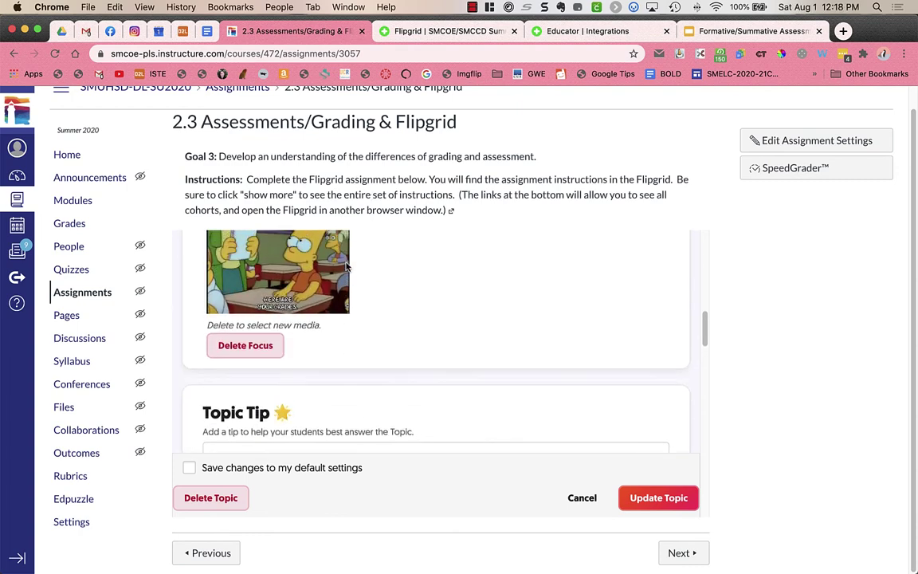
scroll(346, 267, "up", 5)
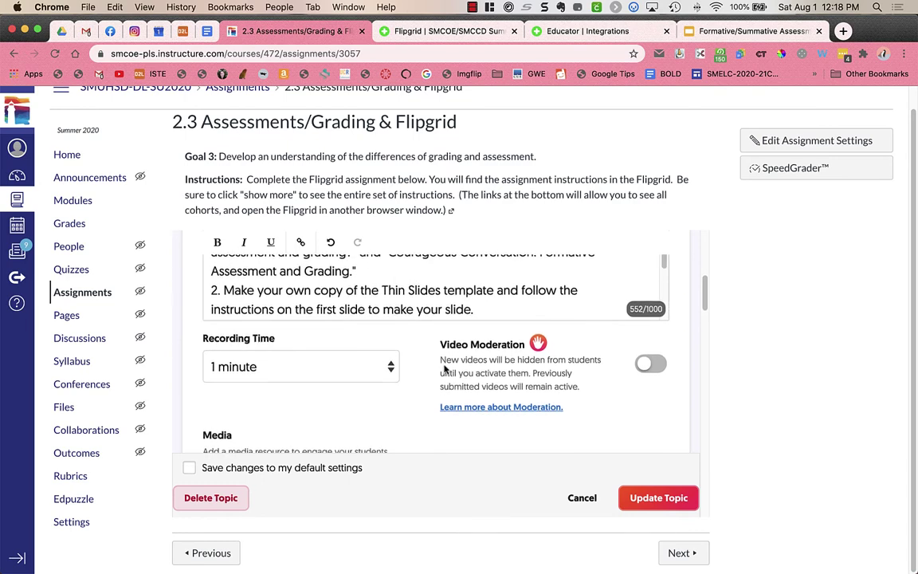
scroll(445, 369, "up", 2)
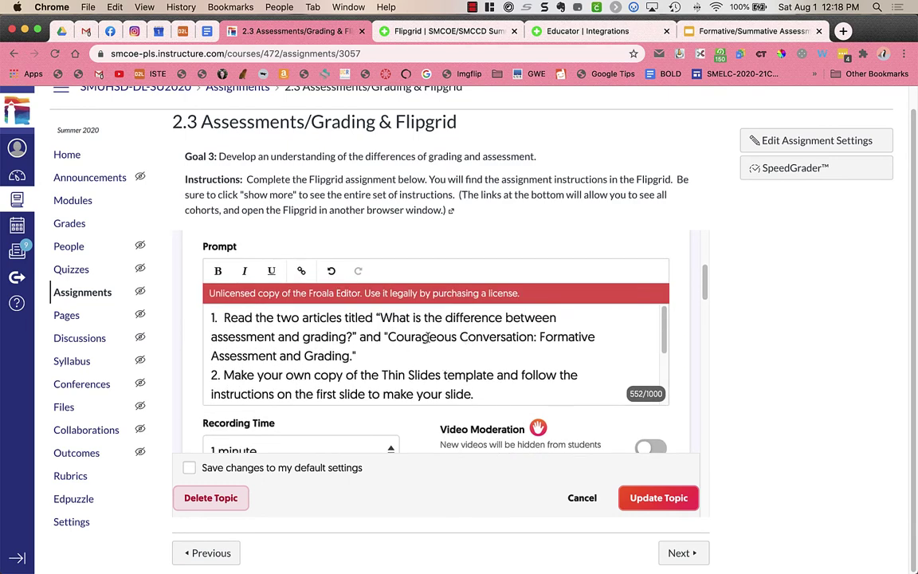
left_click_drag(383, 337, 392, 338)
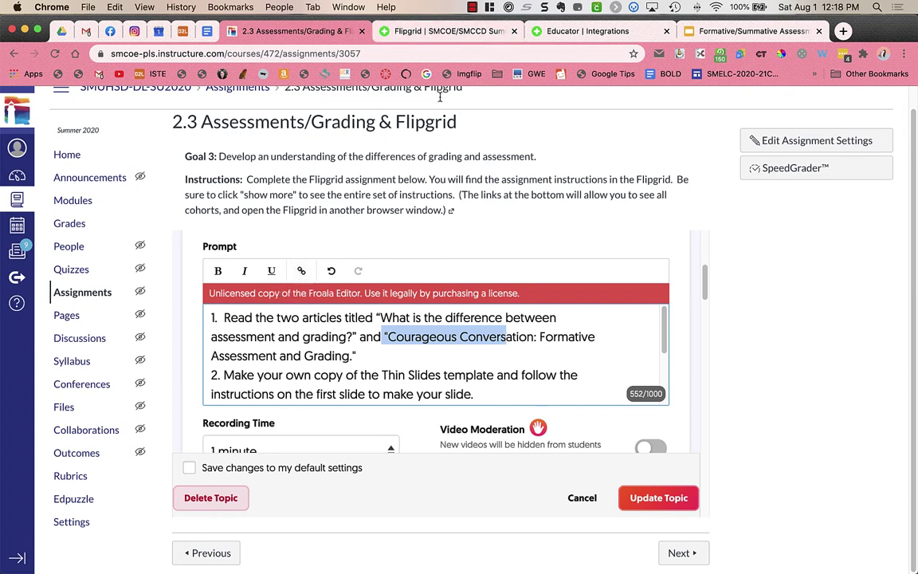
left_click(449, 31)
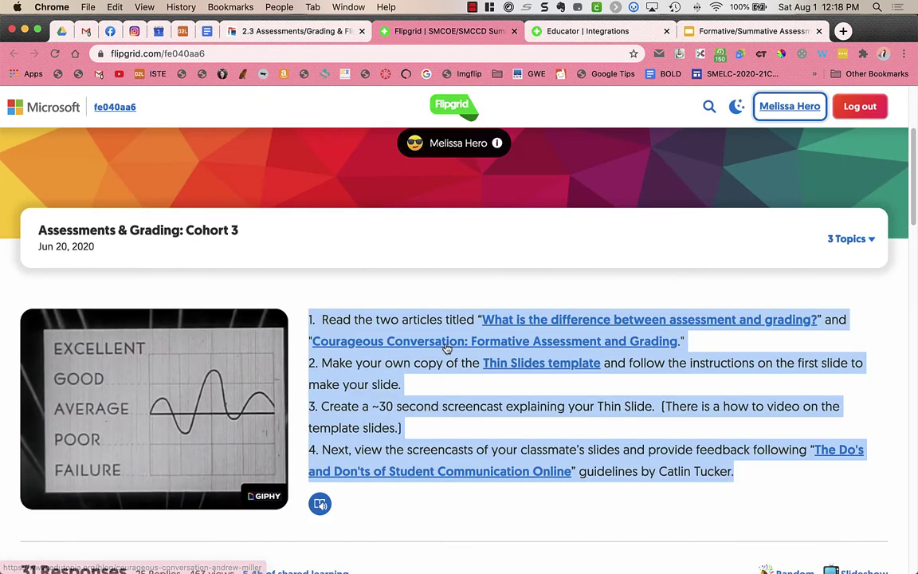
left_click(424, 381)
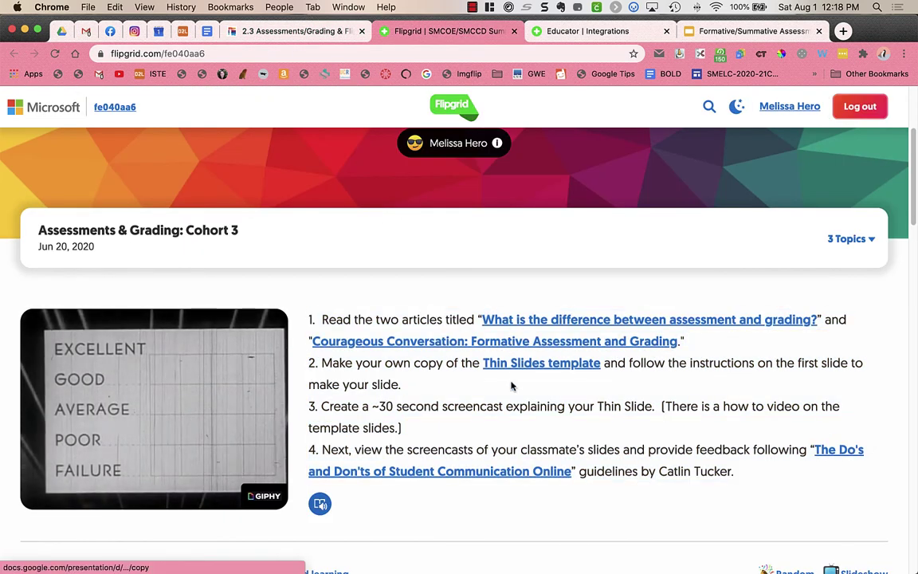
left_click(320, 32)
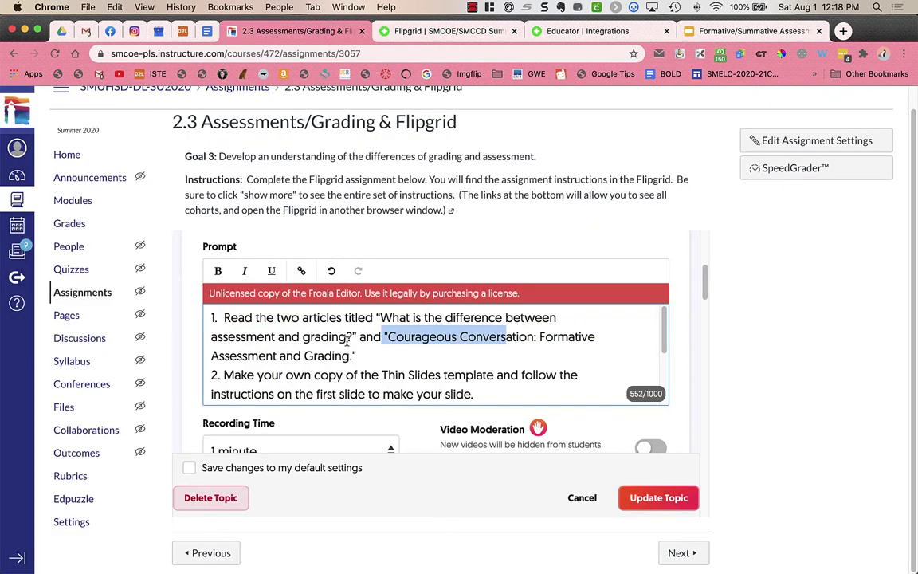
Examine the topic's email requirement, status choices, launch and freeze dates, and video features.
scroll(338, 364, "down", 4)
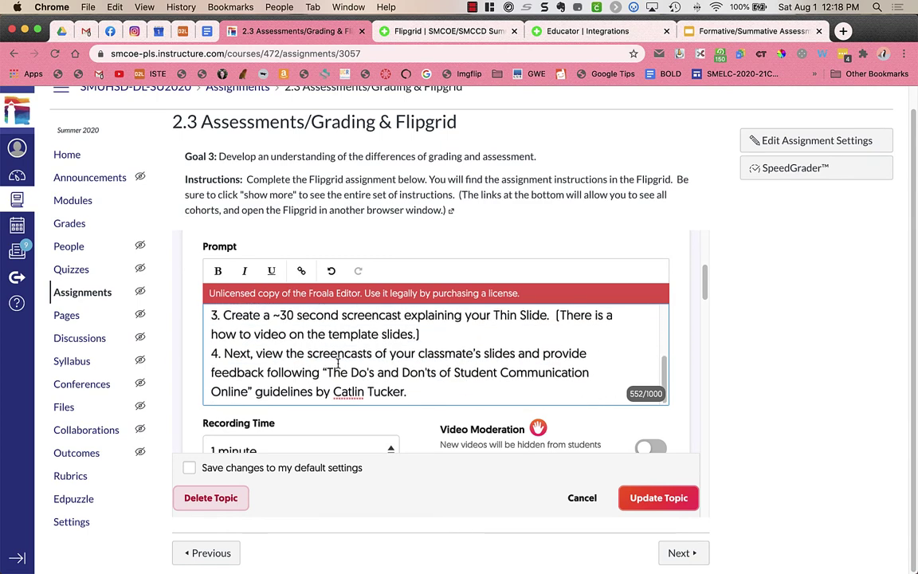
scroll(368, 404, "down", 10)
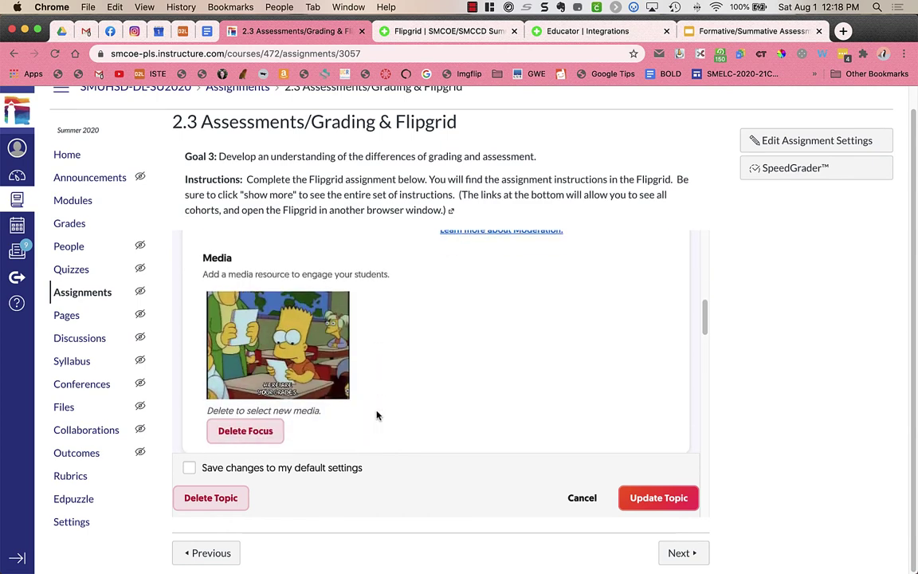
scroll(378, 415, "down", 8)
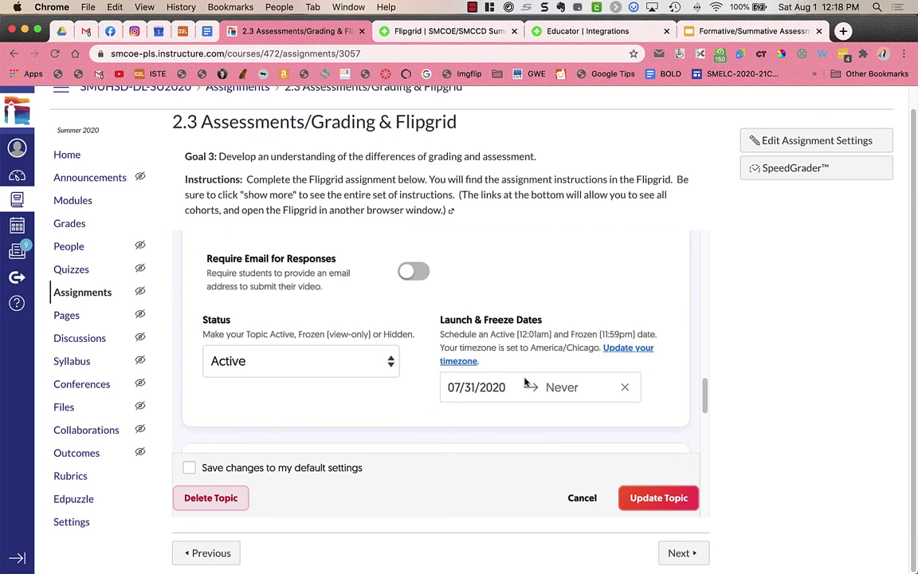
left_click(333, 256)
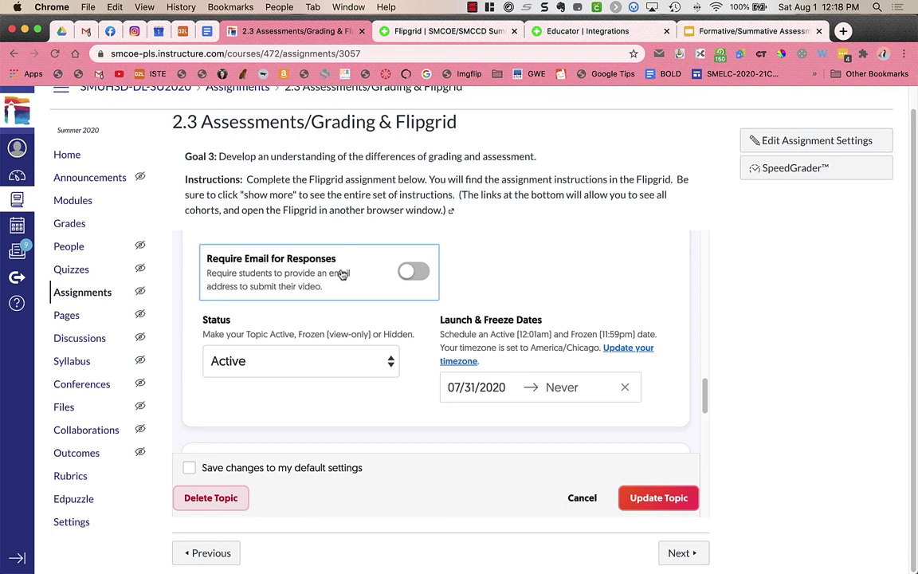
scroll(343, 287, "down", 2)
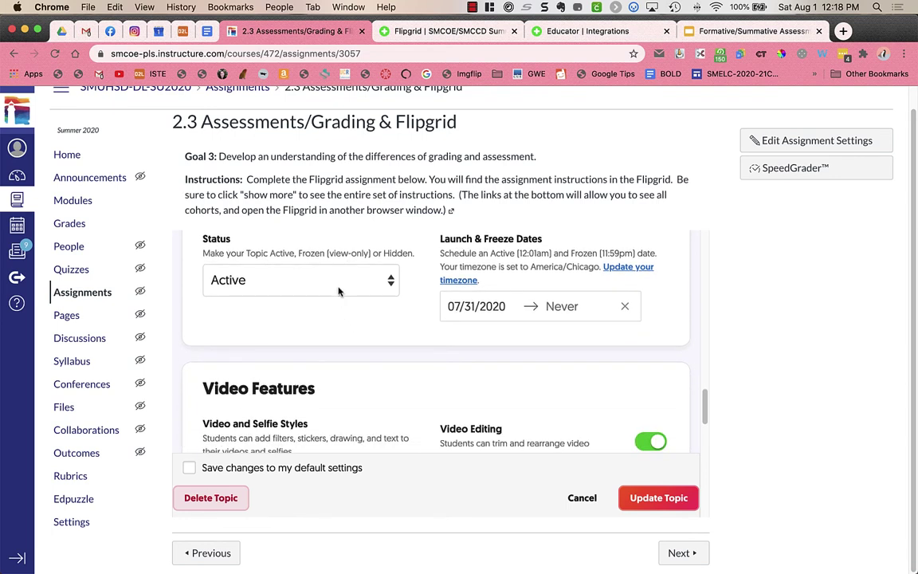
left_click(338, 288)
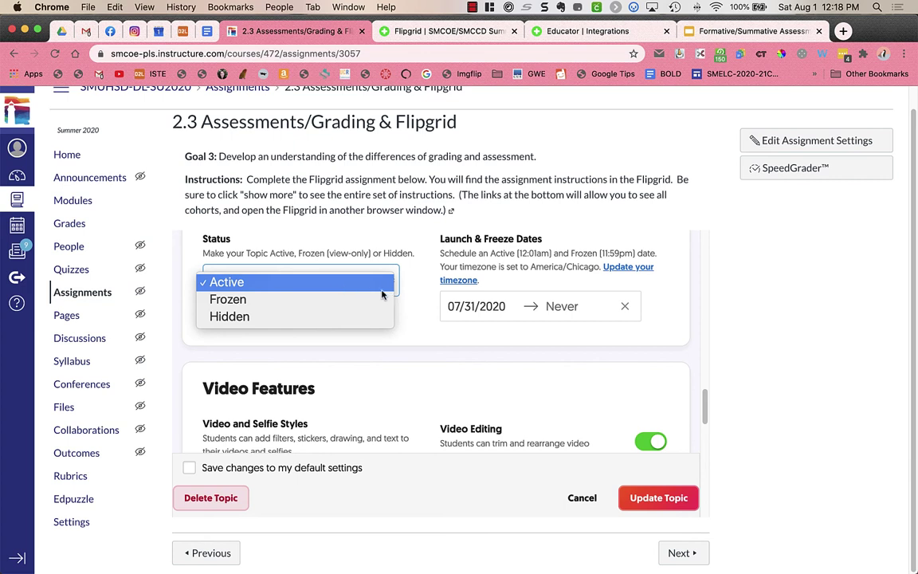
left_click(414, 297)
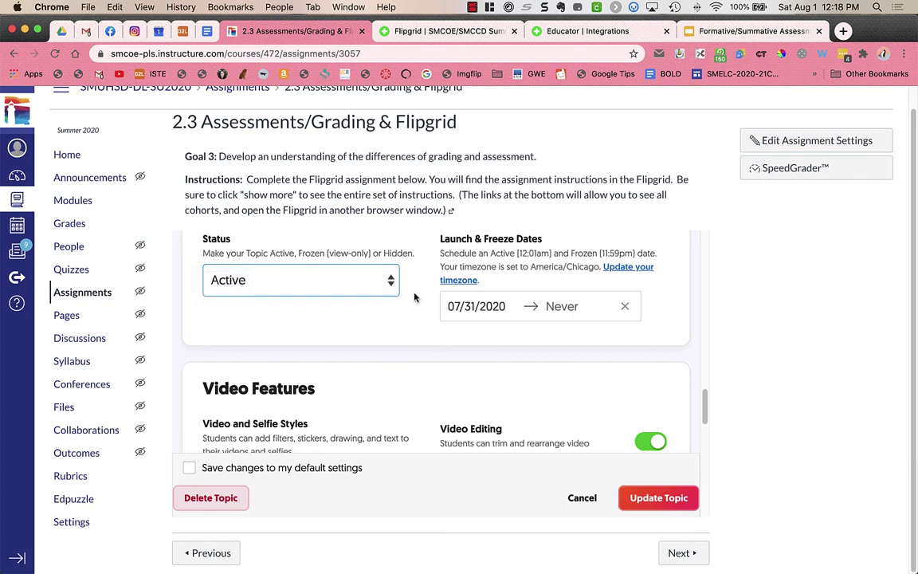
scroll(420, 403, "down", 3)
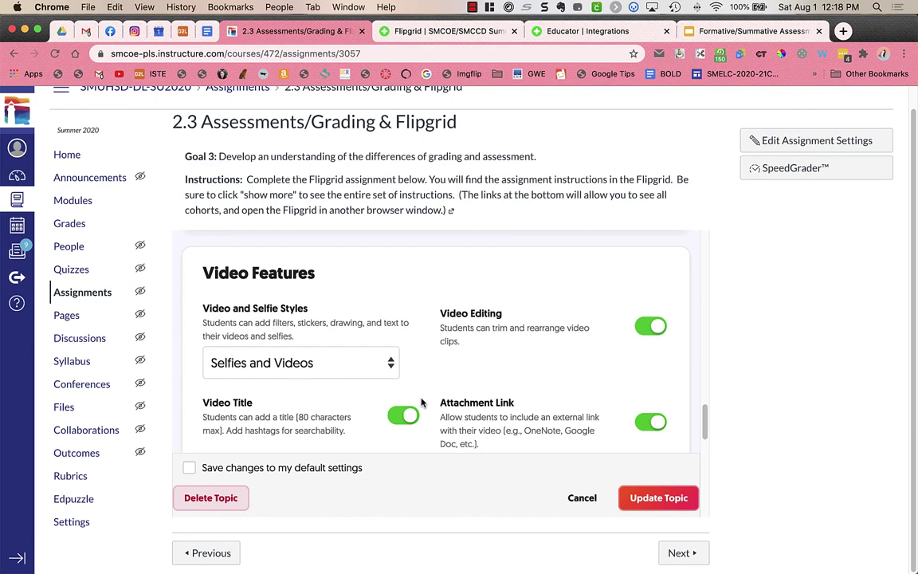
scroll(420, 403, "down", 2)
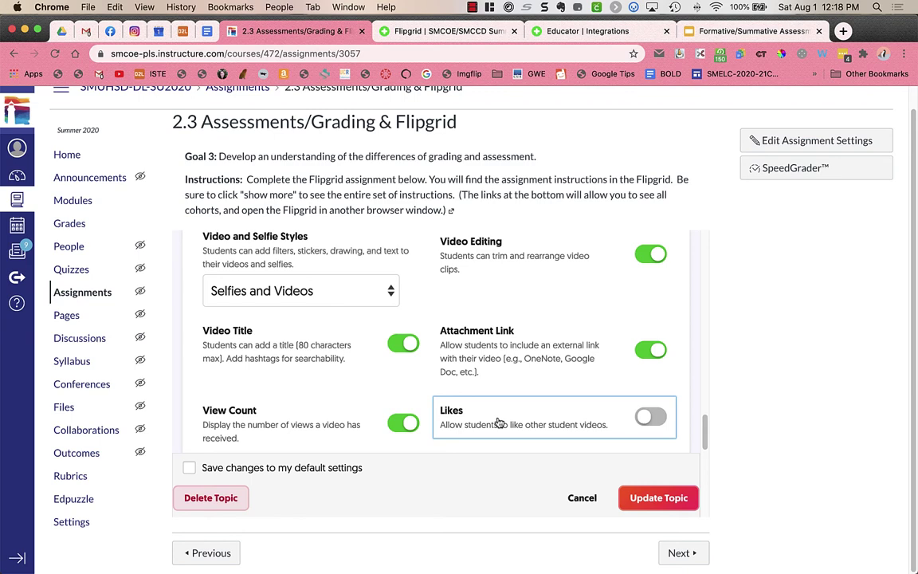
scroll(518, 354, "down", 2)
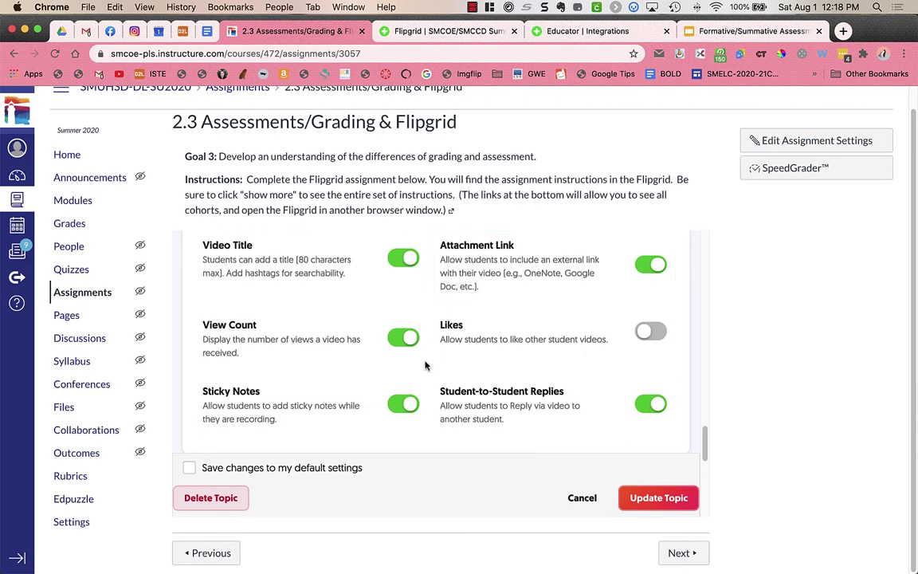
scroll(425, 365, "down", 3)
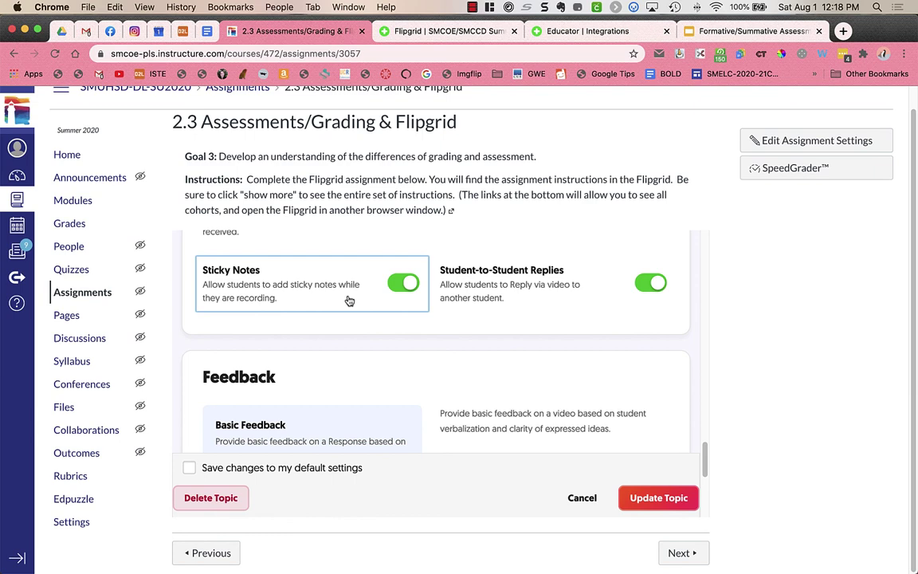
Check the feedback options and update the Flipgrid topic without saving the changes as default settings.
scroll(349, 294, "down", 5)
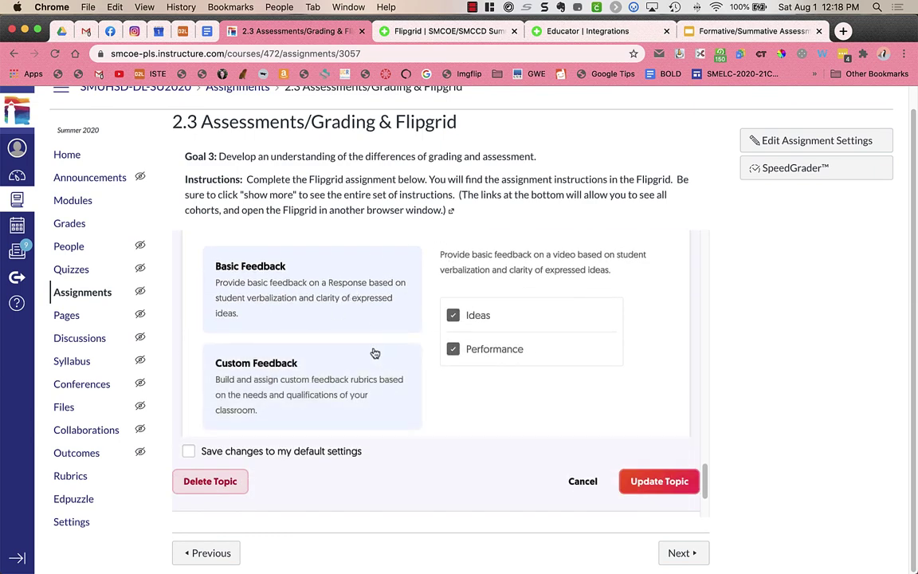
scroll(371, 352, "up", 1)
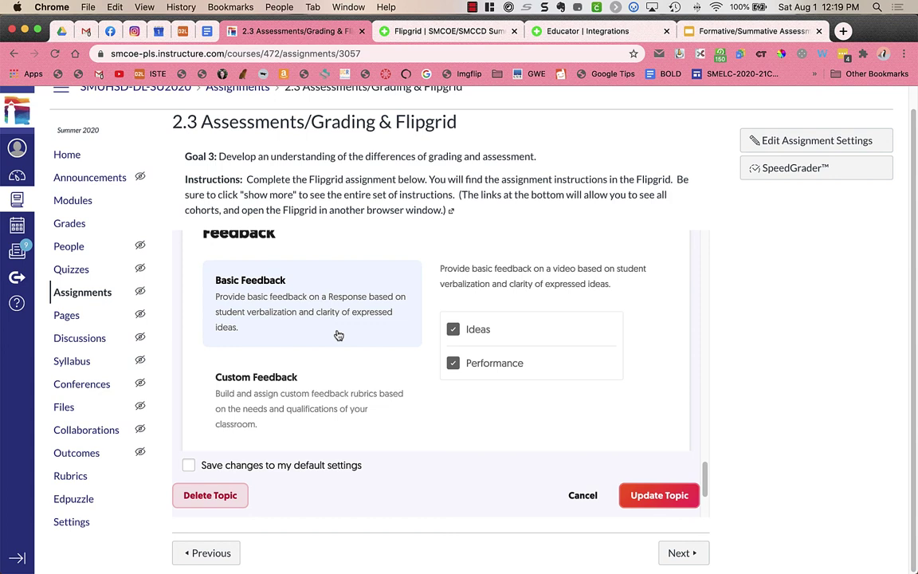
scroll(346, 351, "down", 3)
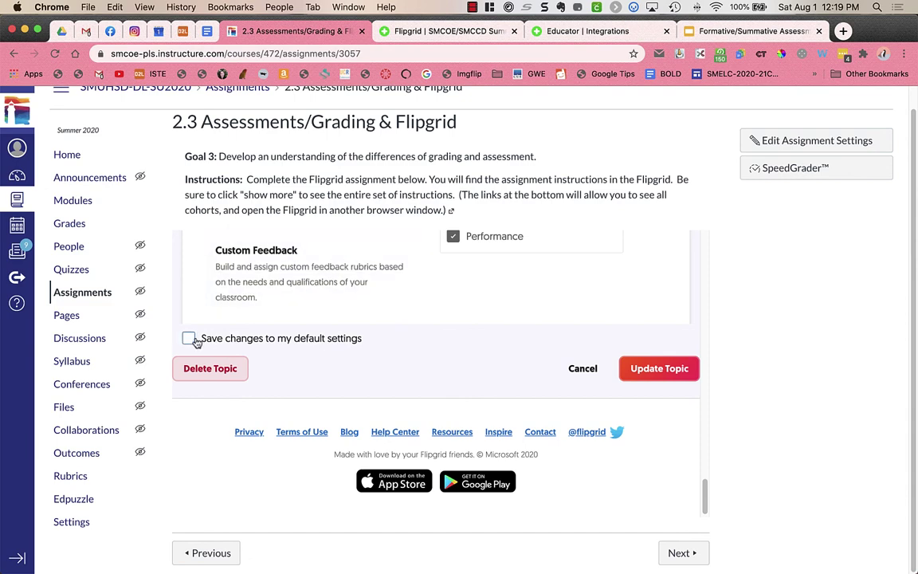
left_click(673, 369)
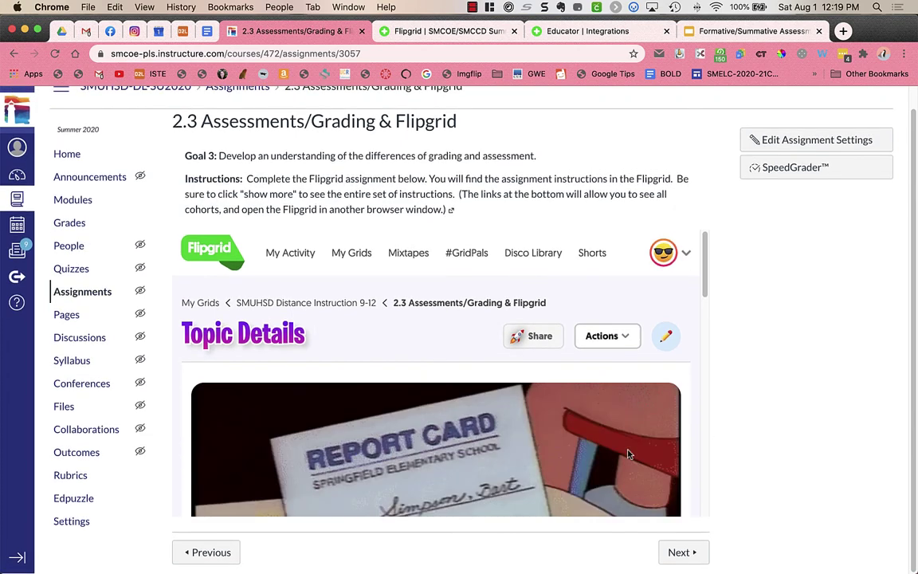
Look over the updated topic's details, from the media and prompt down to the responses section.
scroll(628, 453, "down", 5)
scroll(628, 454, "down", 2)
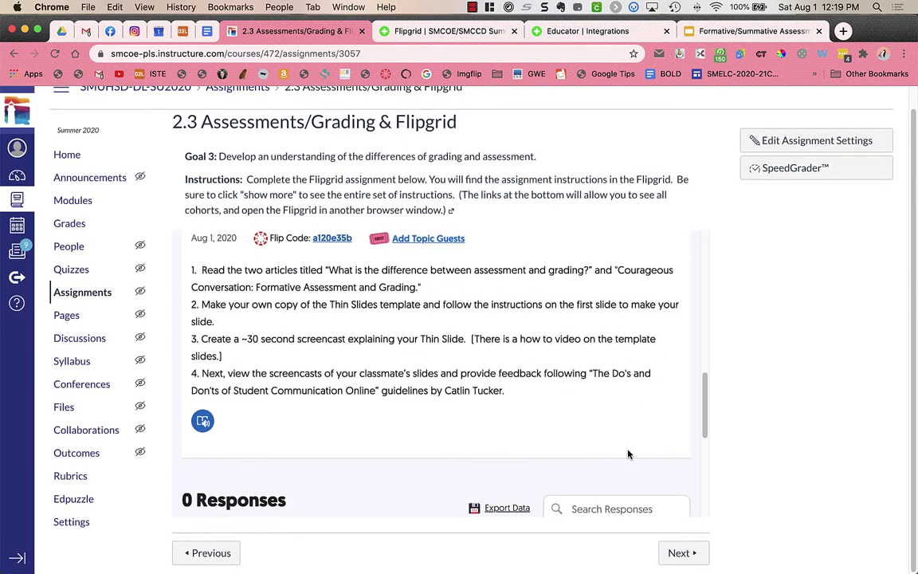
scroll(576, 294, "down", 10)
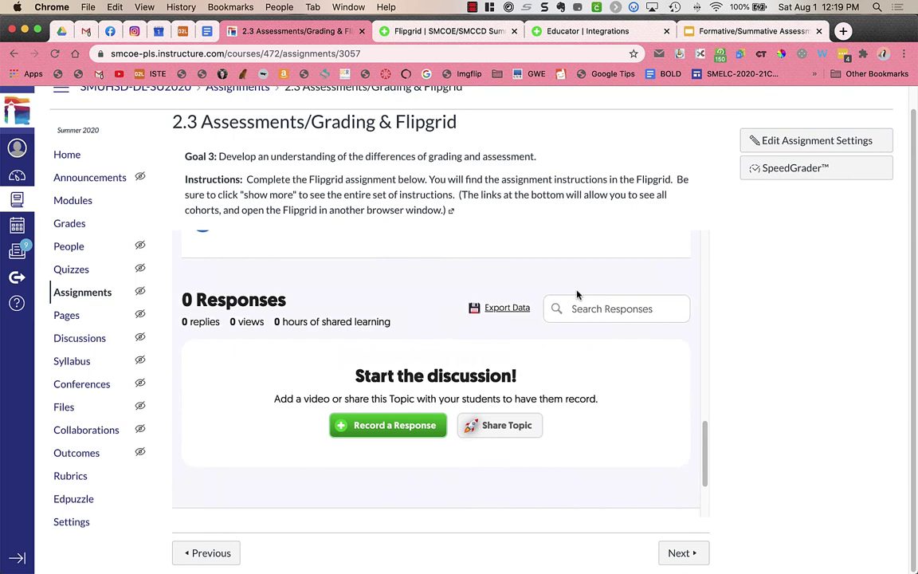
scroll(579, 296, "up", 15)
scroll(578, 296, "up", 3)
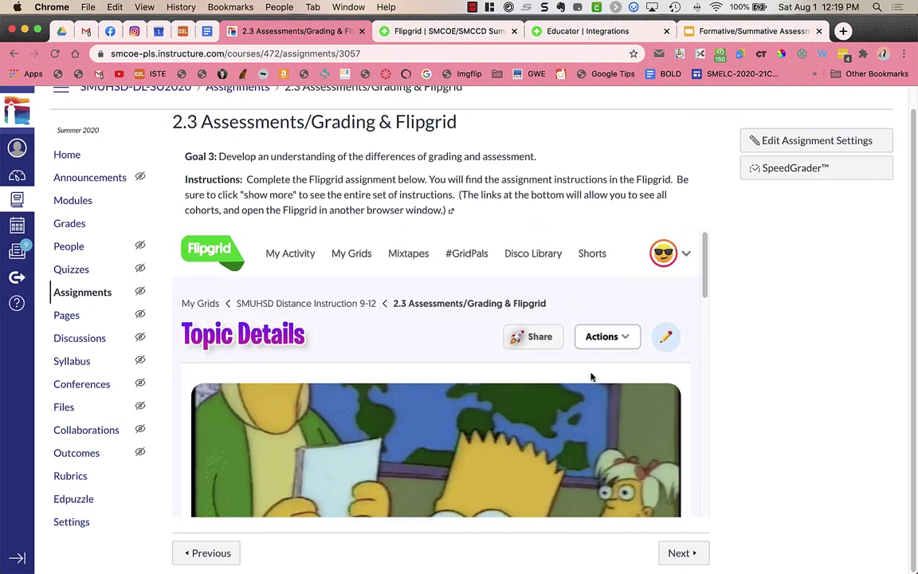
Try to open the assignment in SpeedGrader and return to the assignment page.
left_click(787, 170)
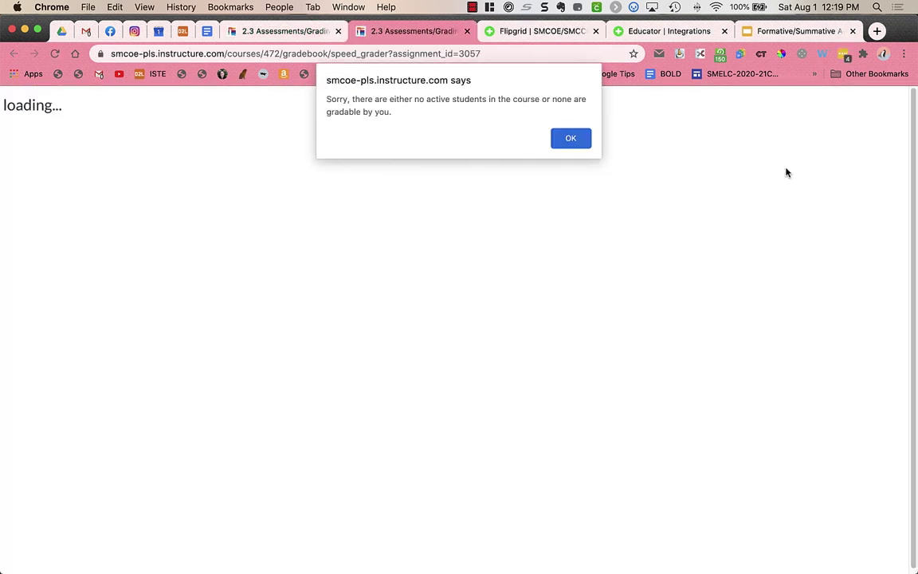
left_click(571, 138)
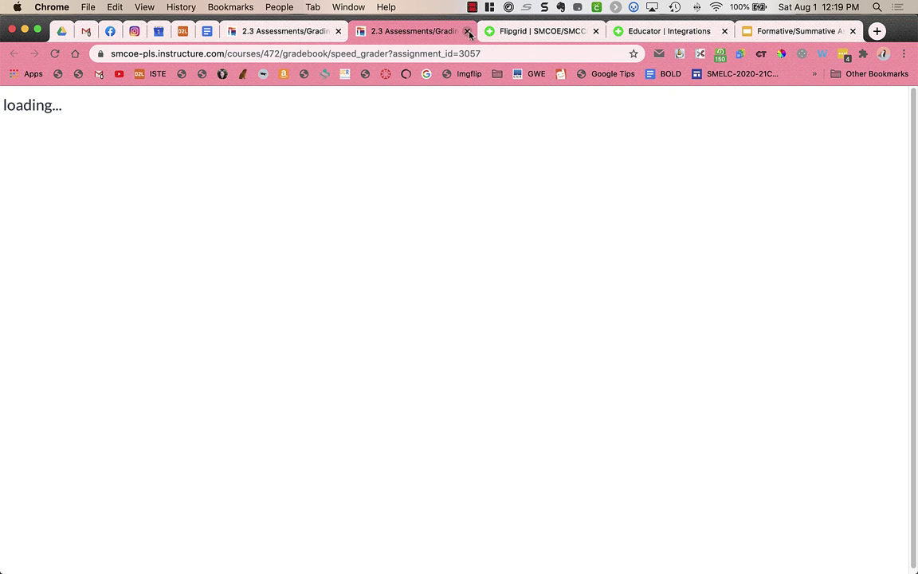
left_click(292, 33)
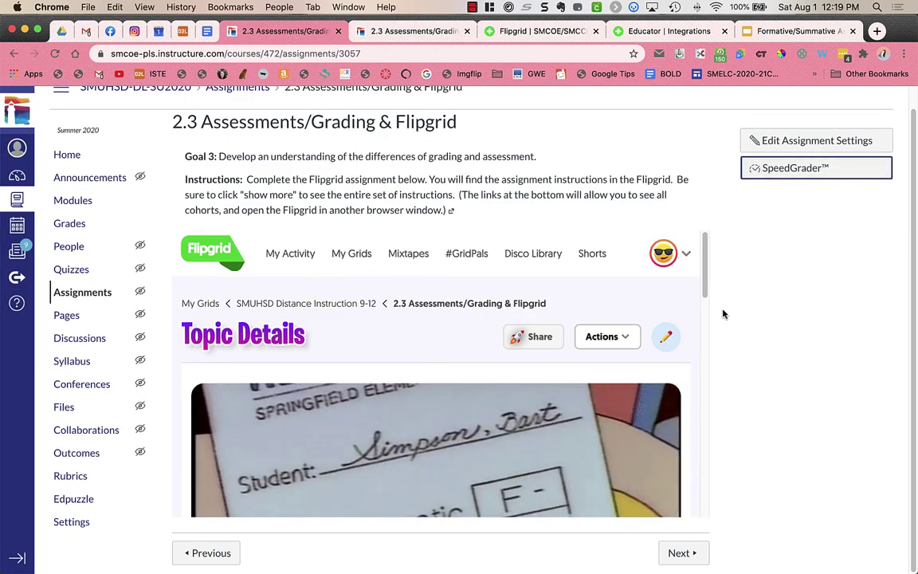